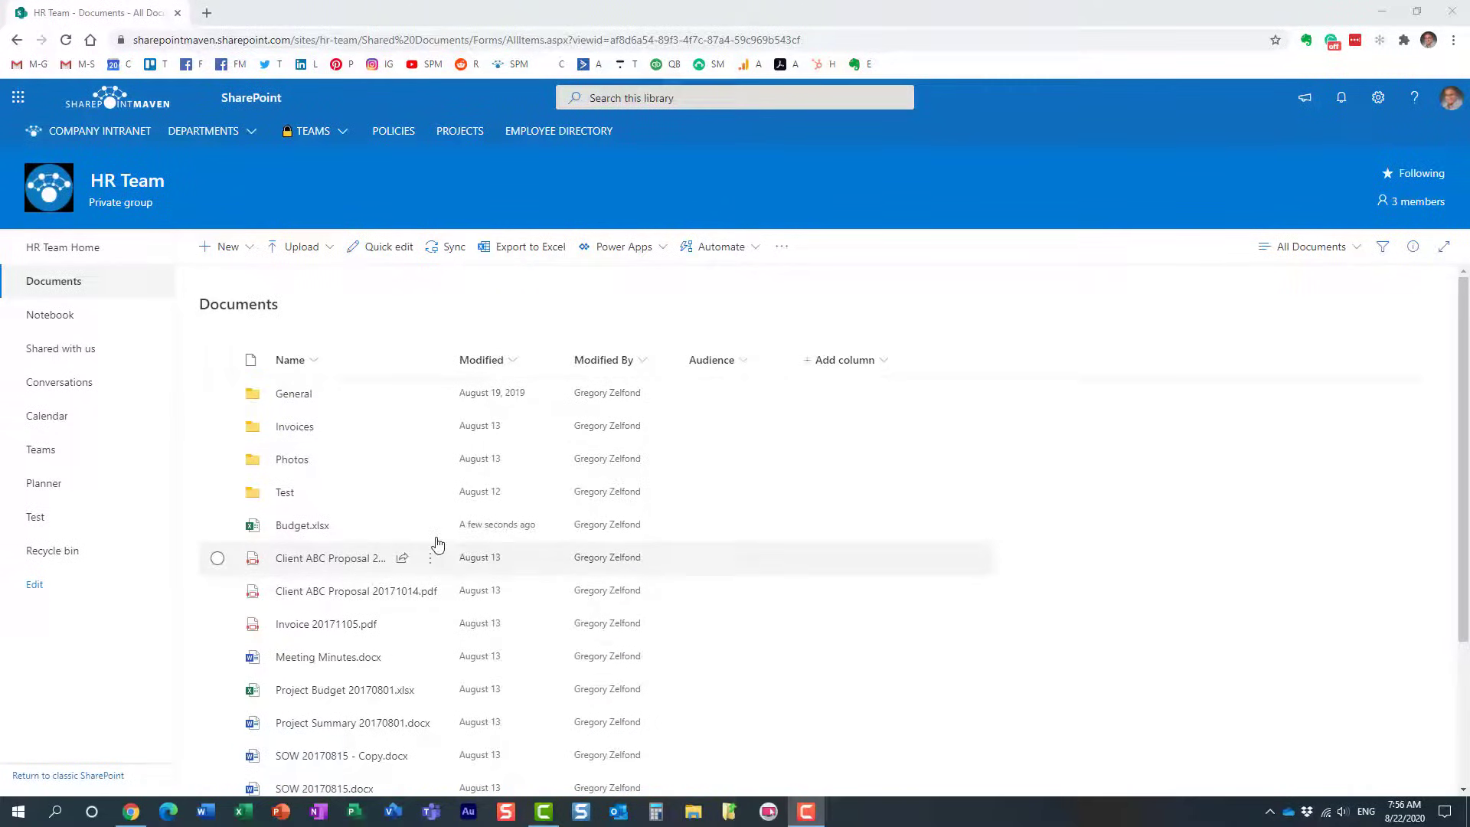
- Open Budget.xlsx, enter 200 in cell A2 with a yellow fill, then close the workbook
{"action": "left_click", "coordinate": [320, 532]}
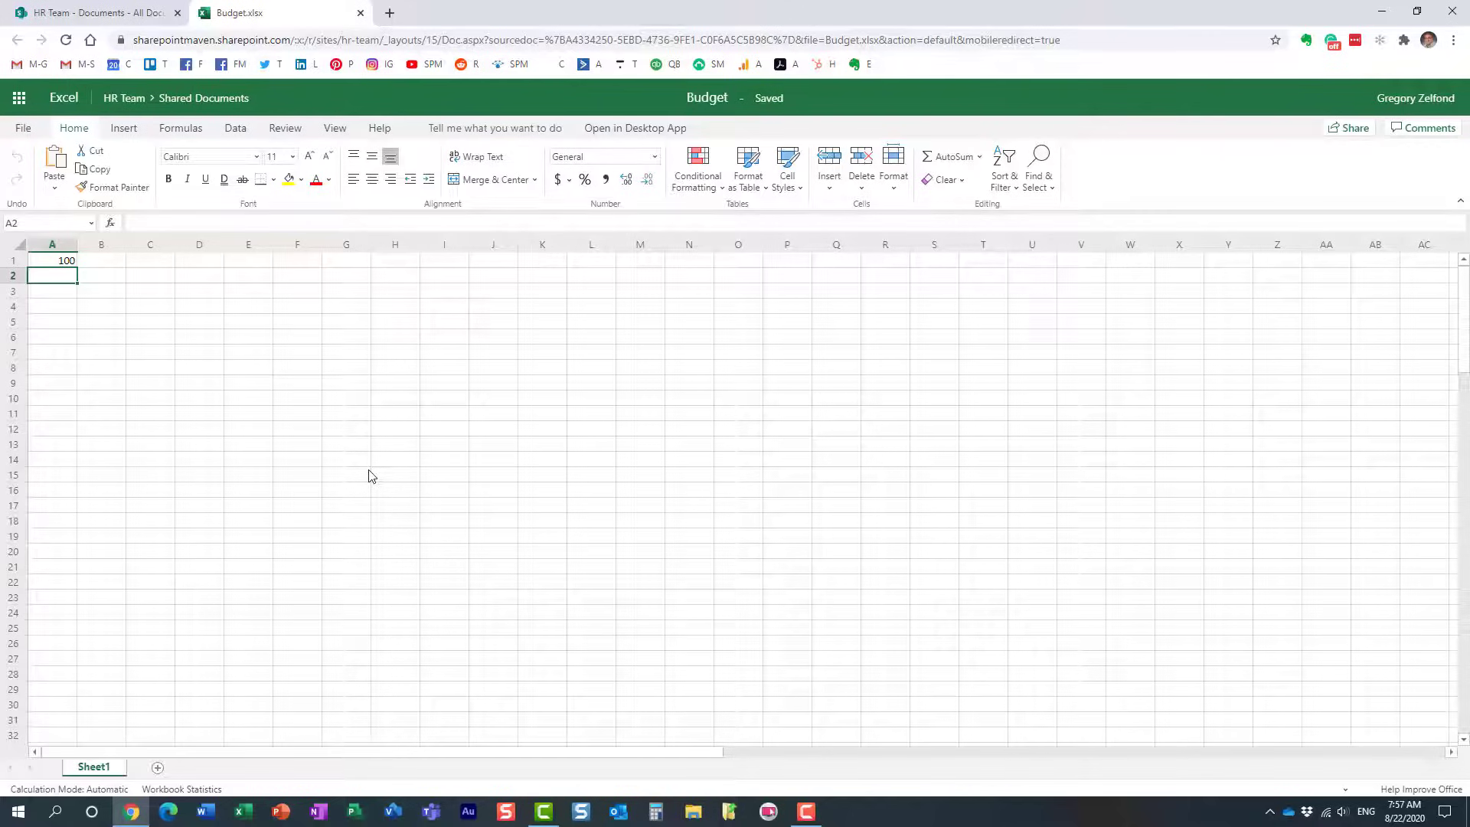
{"action": "type", "text": "200"}
{"action": "key", "text": "ctrl+Return"}
{"action": "left_click", "coordinate": [287, 179]}
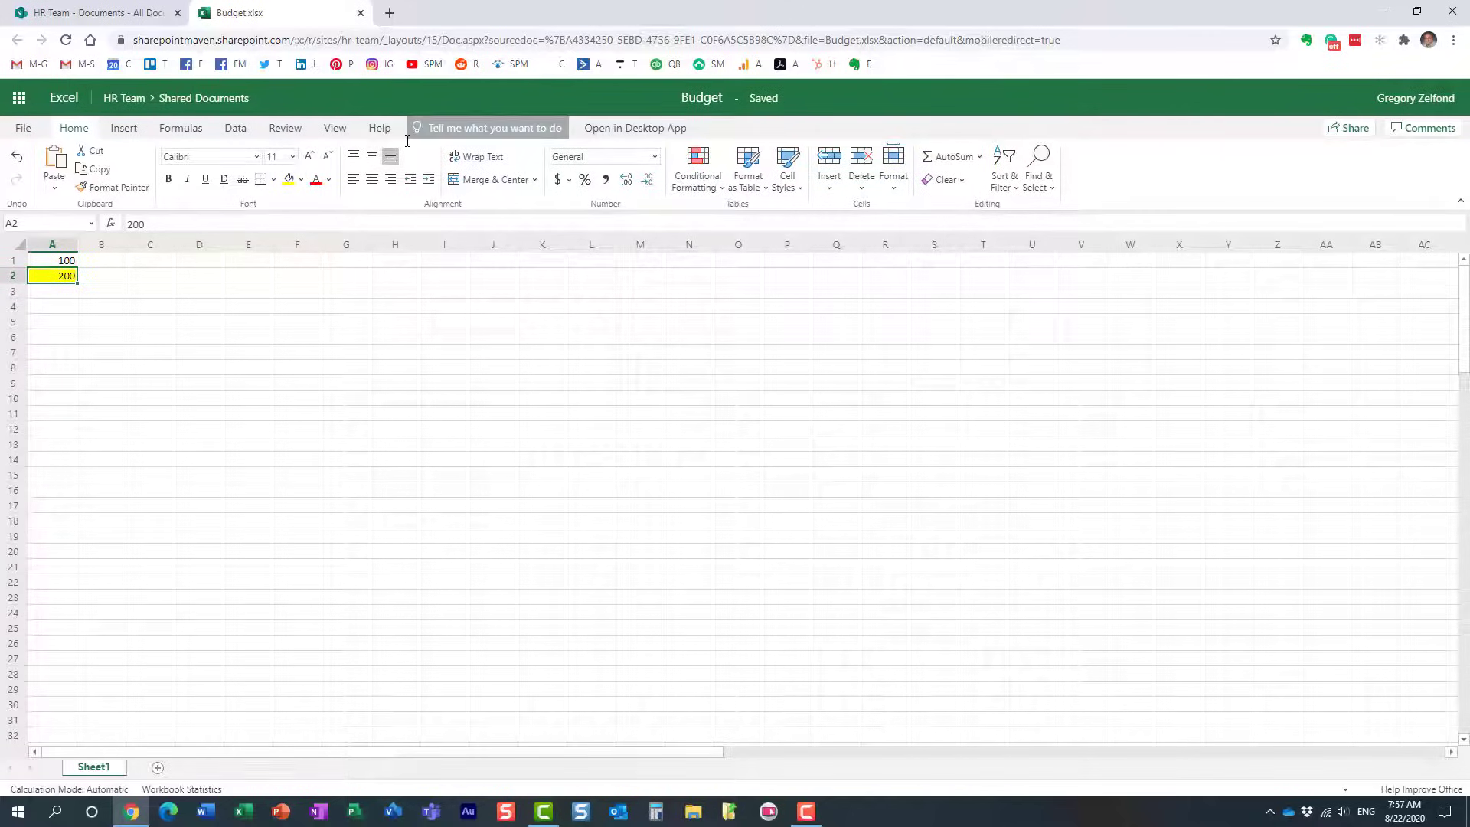
{"action": "left_click", "coordinate": [361, 13]}
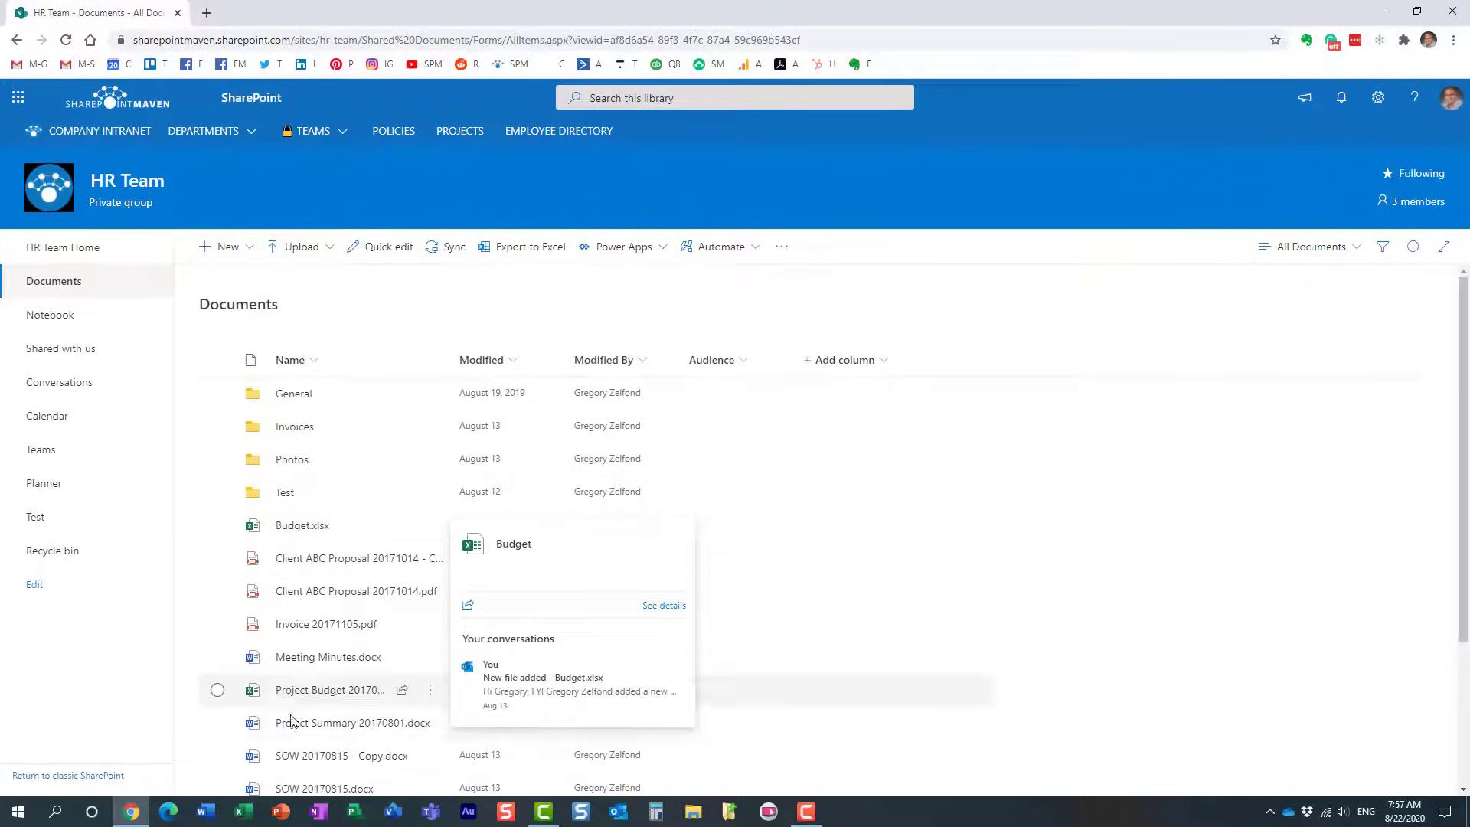
{"action": "right_click", "coordinate": [311, 530]}
{"action": "mouse_move", "coordinate": [399, 370]}
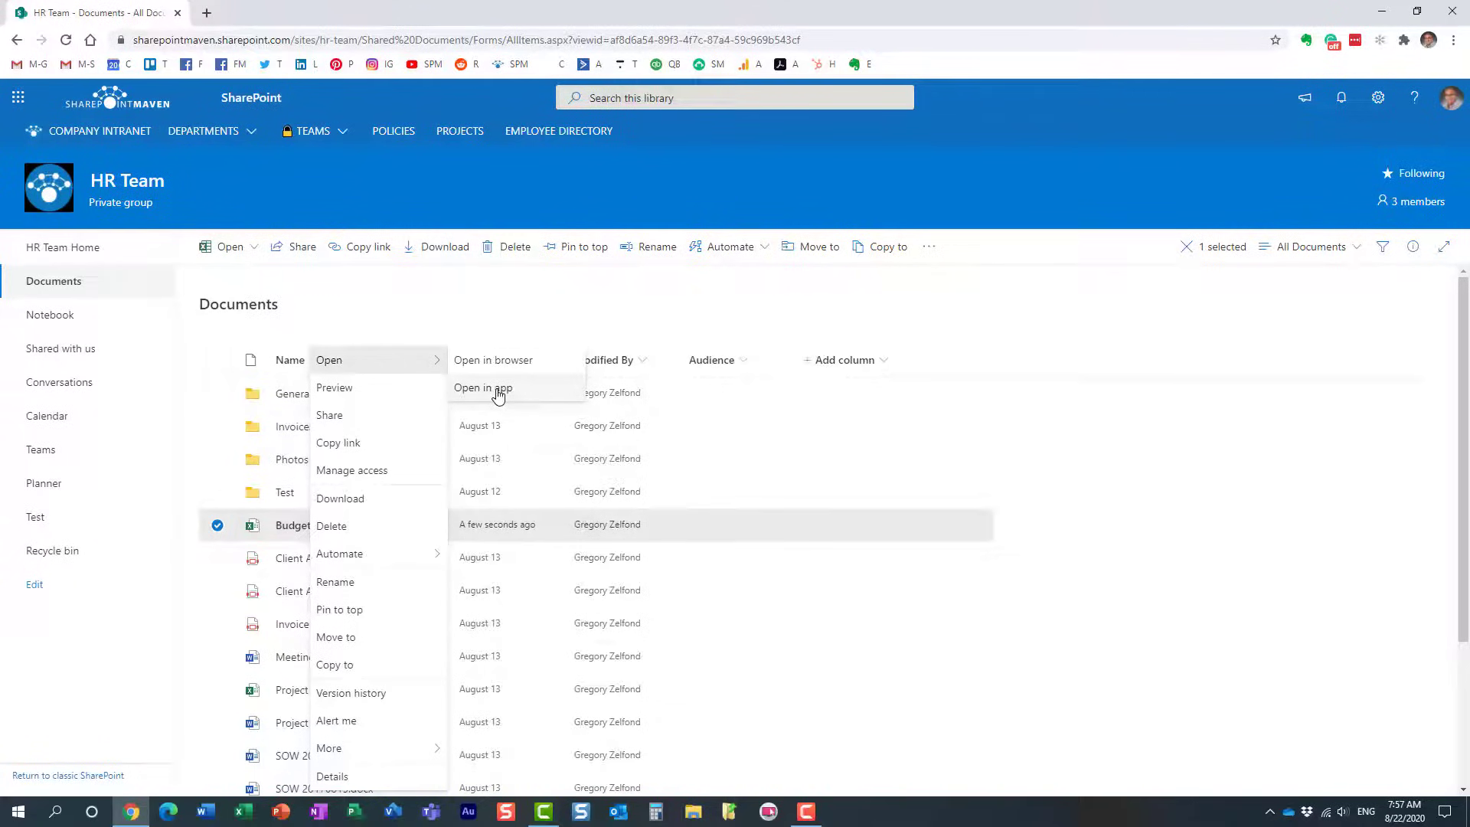
{"action": "left_click", "coordinate": [532, 306]}
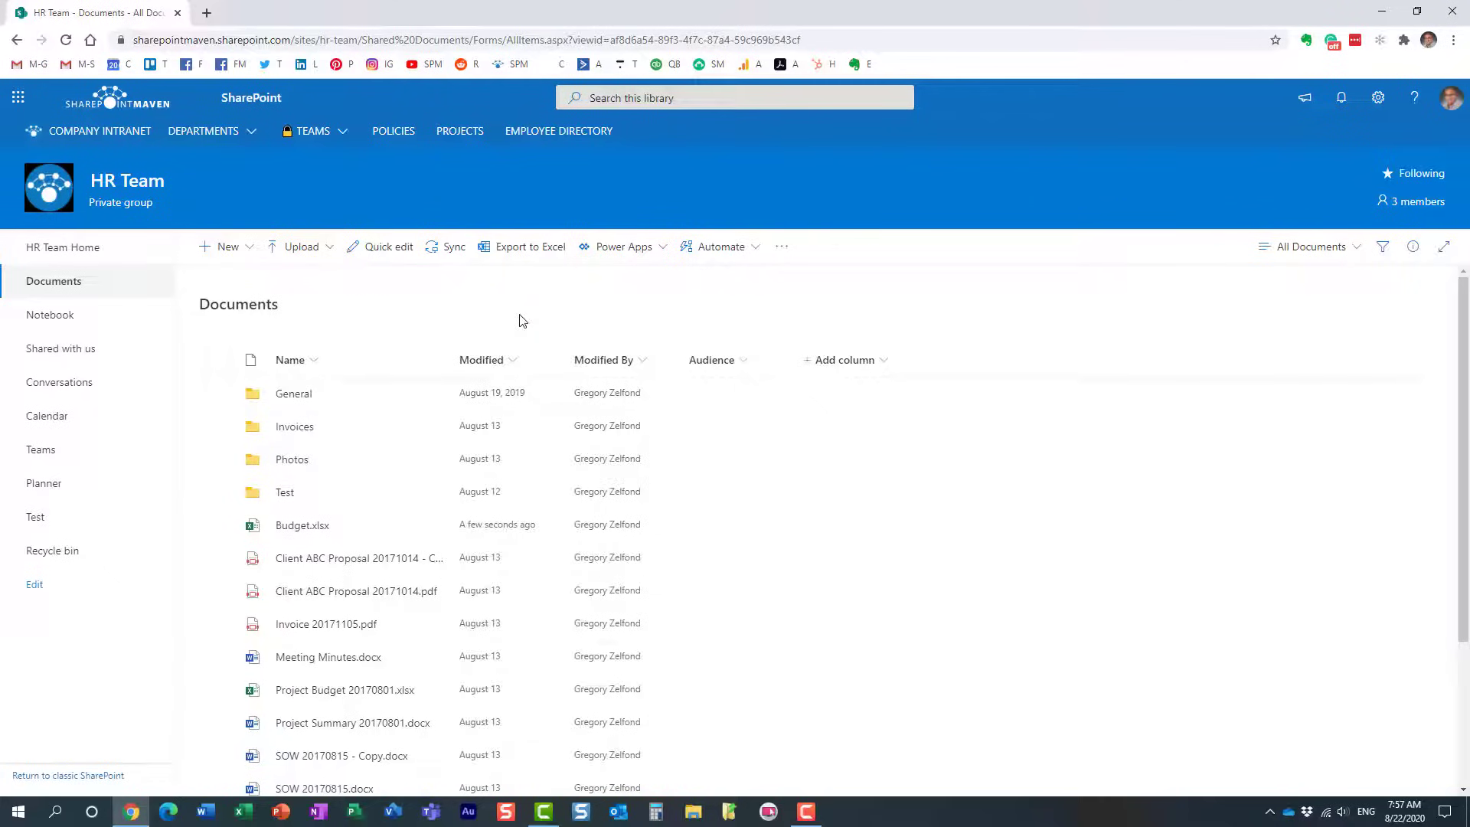
{"action": "right_click", "coordinate": [308, 525]}
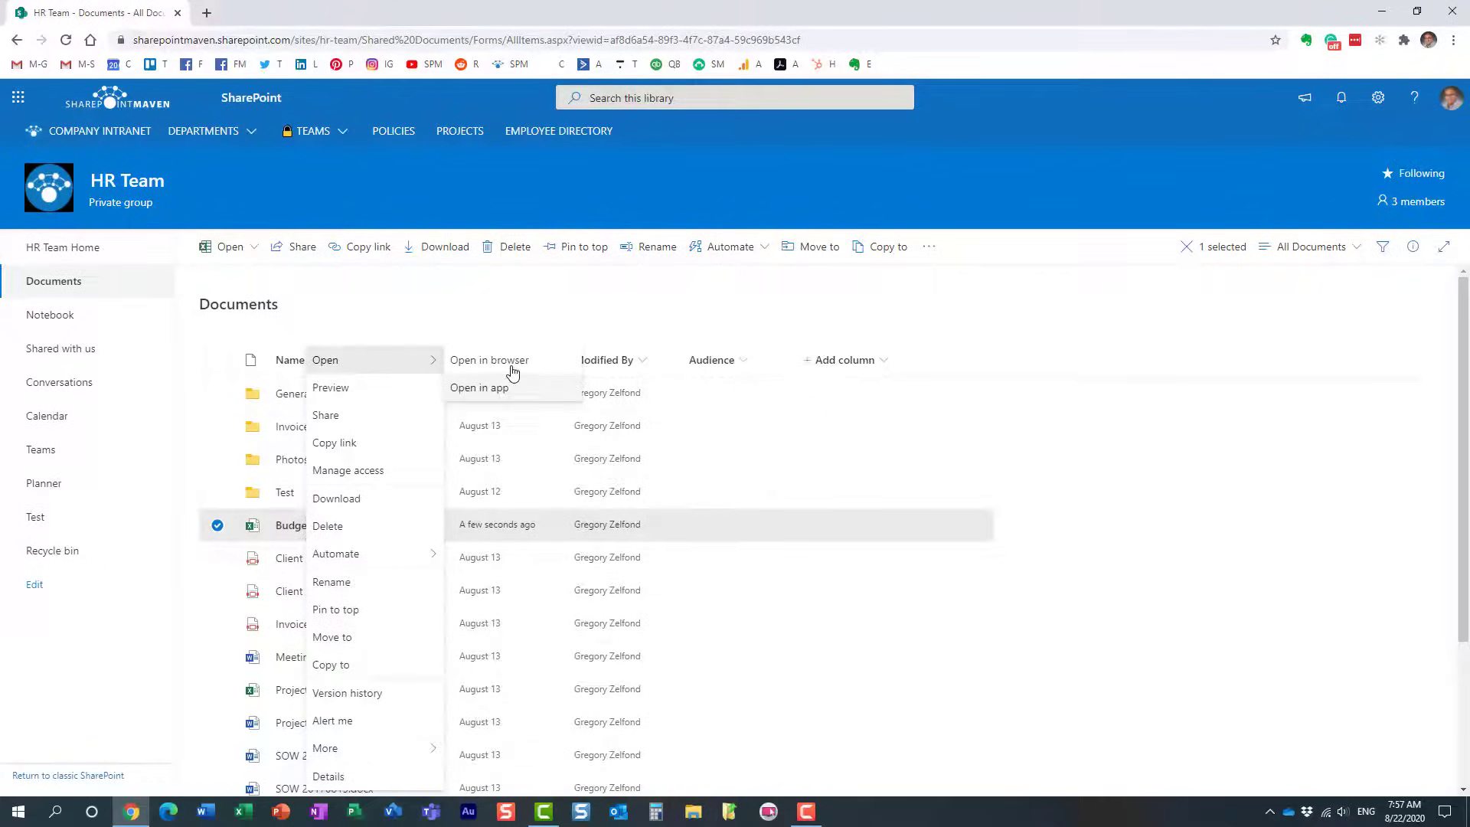
{"action": "left_click", "coordinate": [494, 360]}
{"action": "left_click", "coordinate": [513, 307]}
{"action": "mouse_move", "coordinate": [318, 527]}
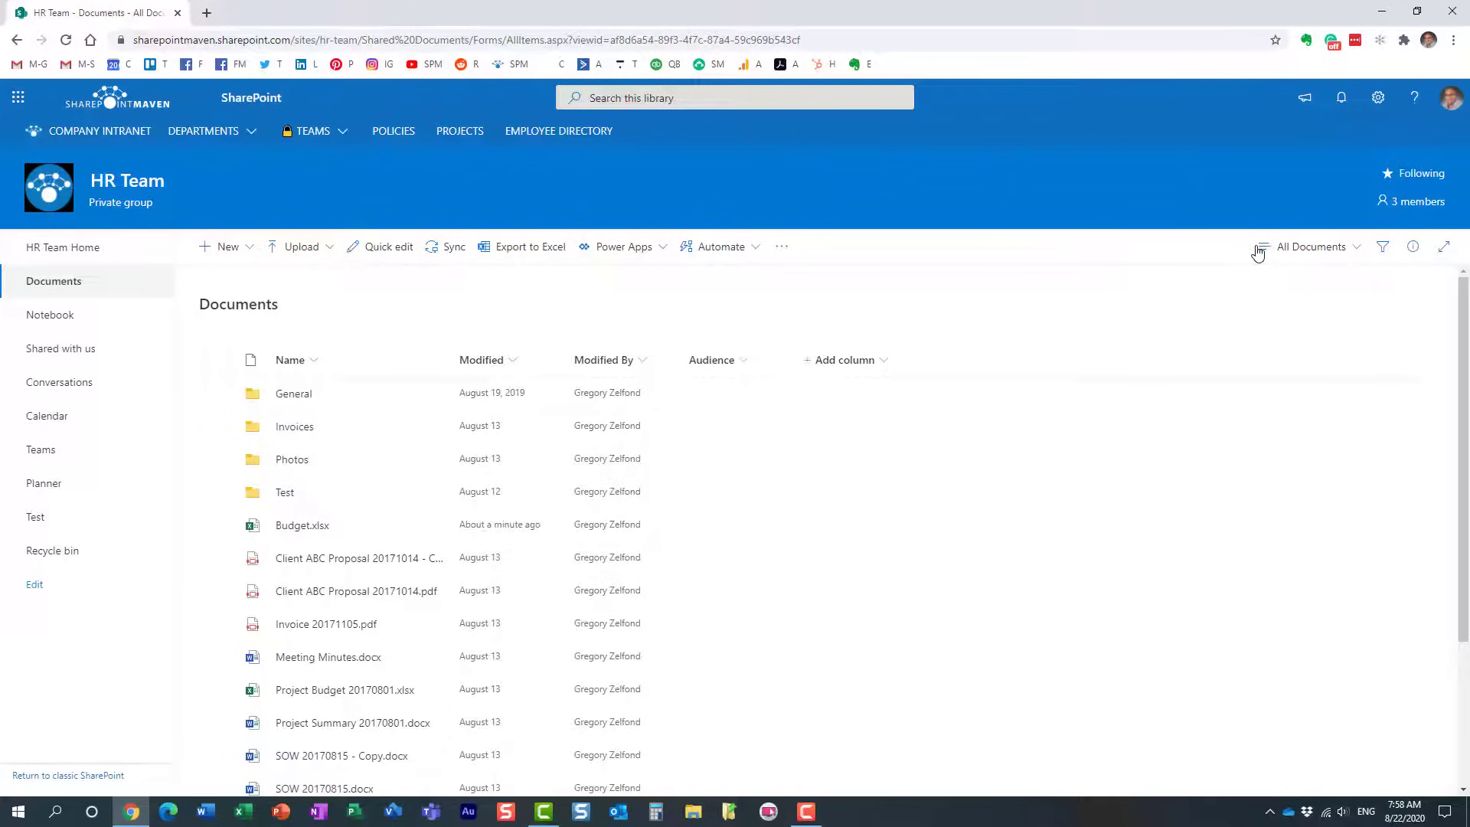
- In the Documents library's Advanced settings, choose 'Open in the client application' and save with OK
{"action": "left_click", "coordinate": [1378, 101]}
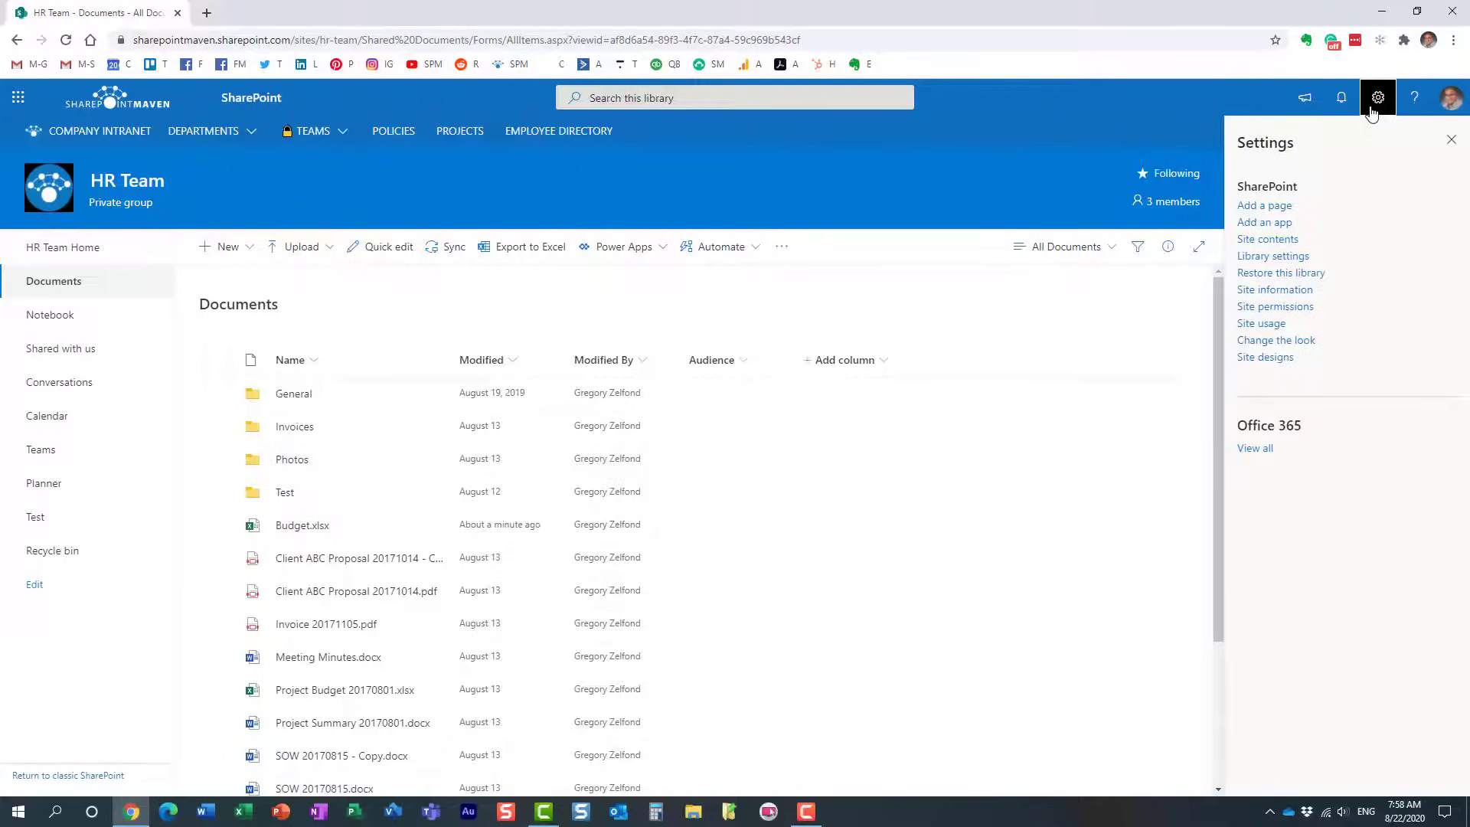
{"action": "left_click", "coordinate": [1277, 257]}
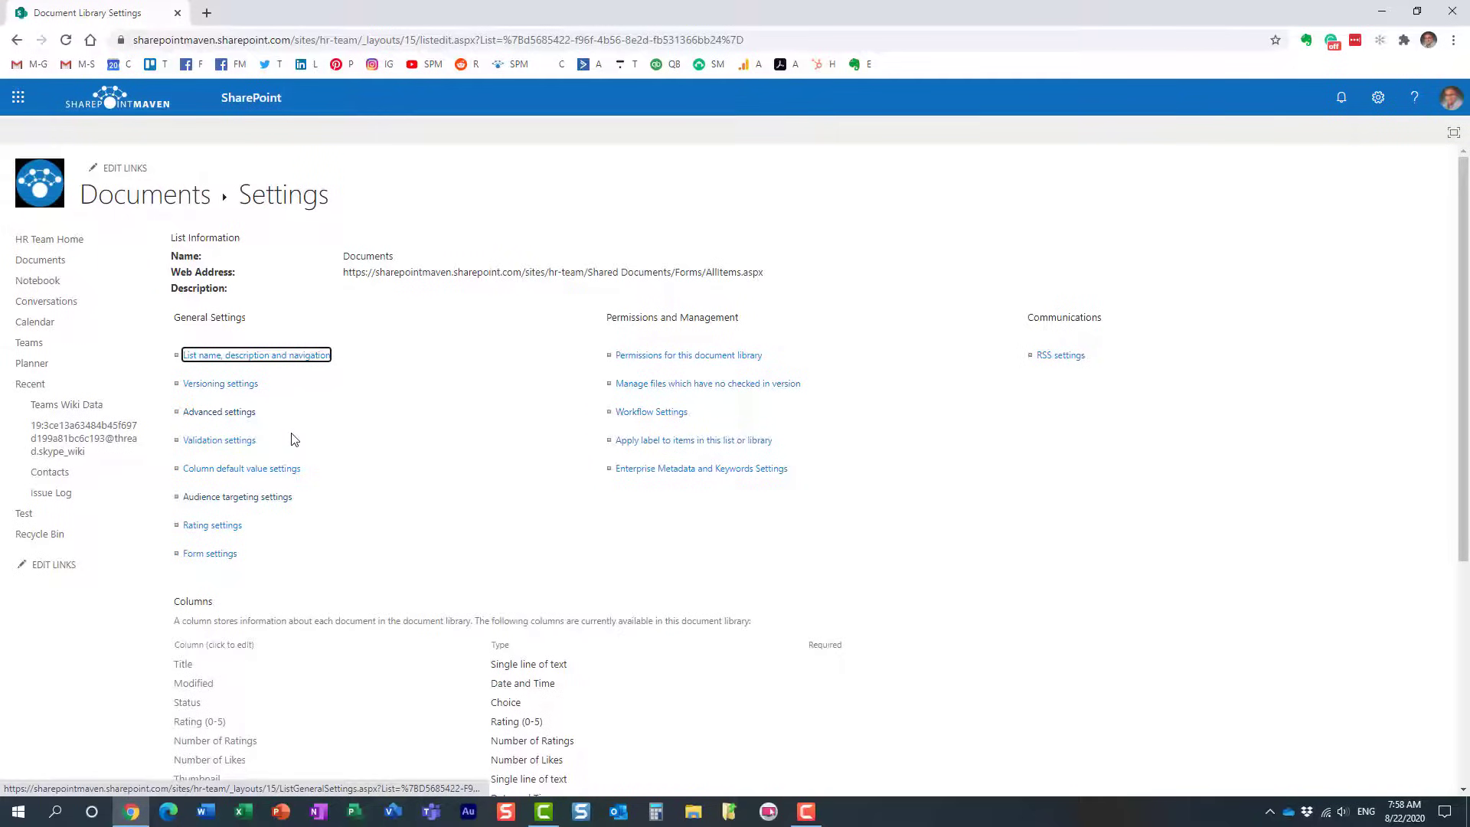
{"action": "left_click", "coordinate": [226, 413]}
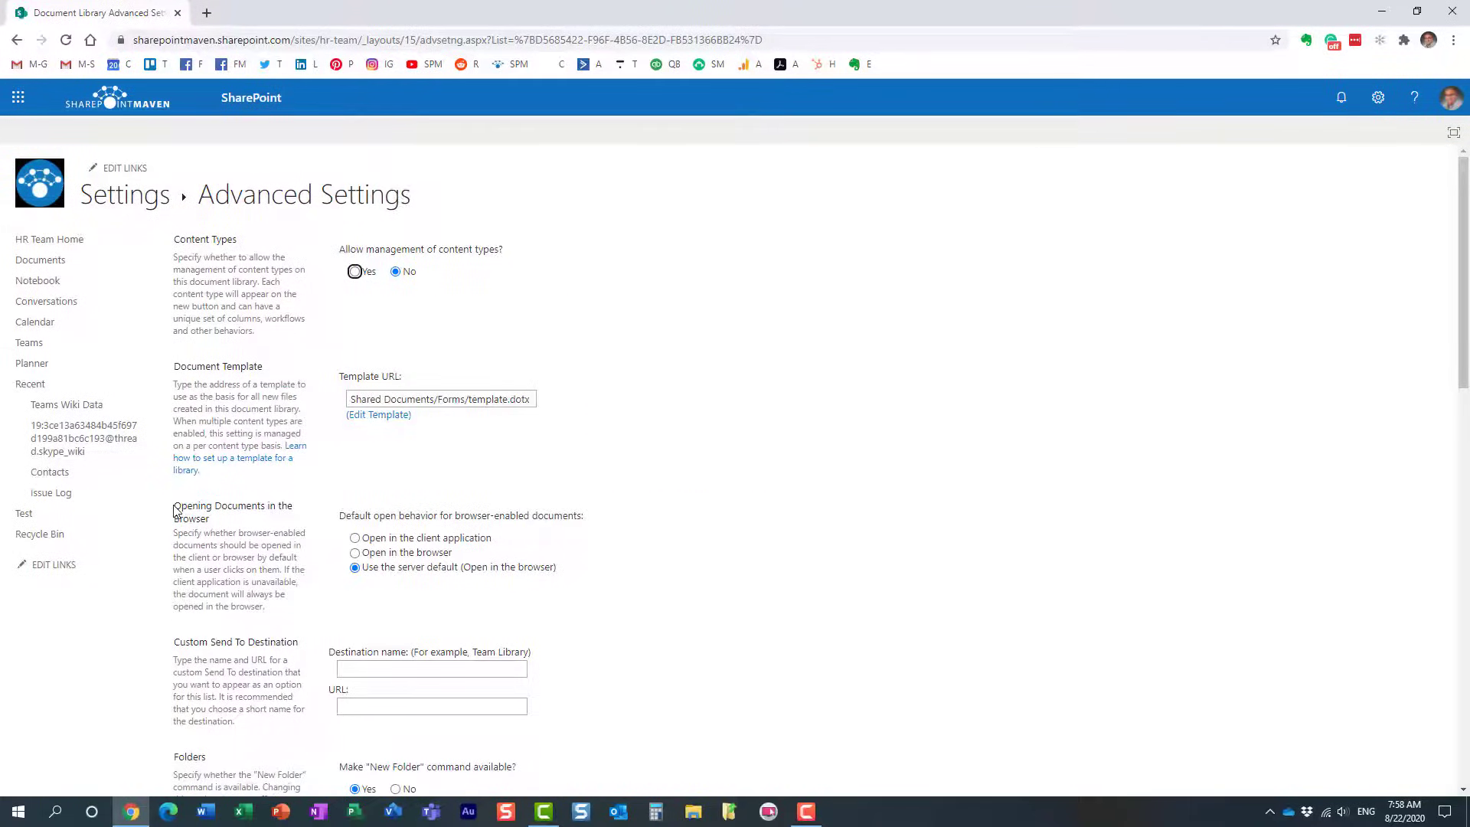
{"action": "left_click_drag", "start_coordinate": [173, 506], "coordinate": [283, 528]}
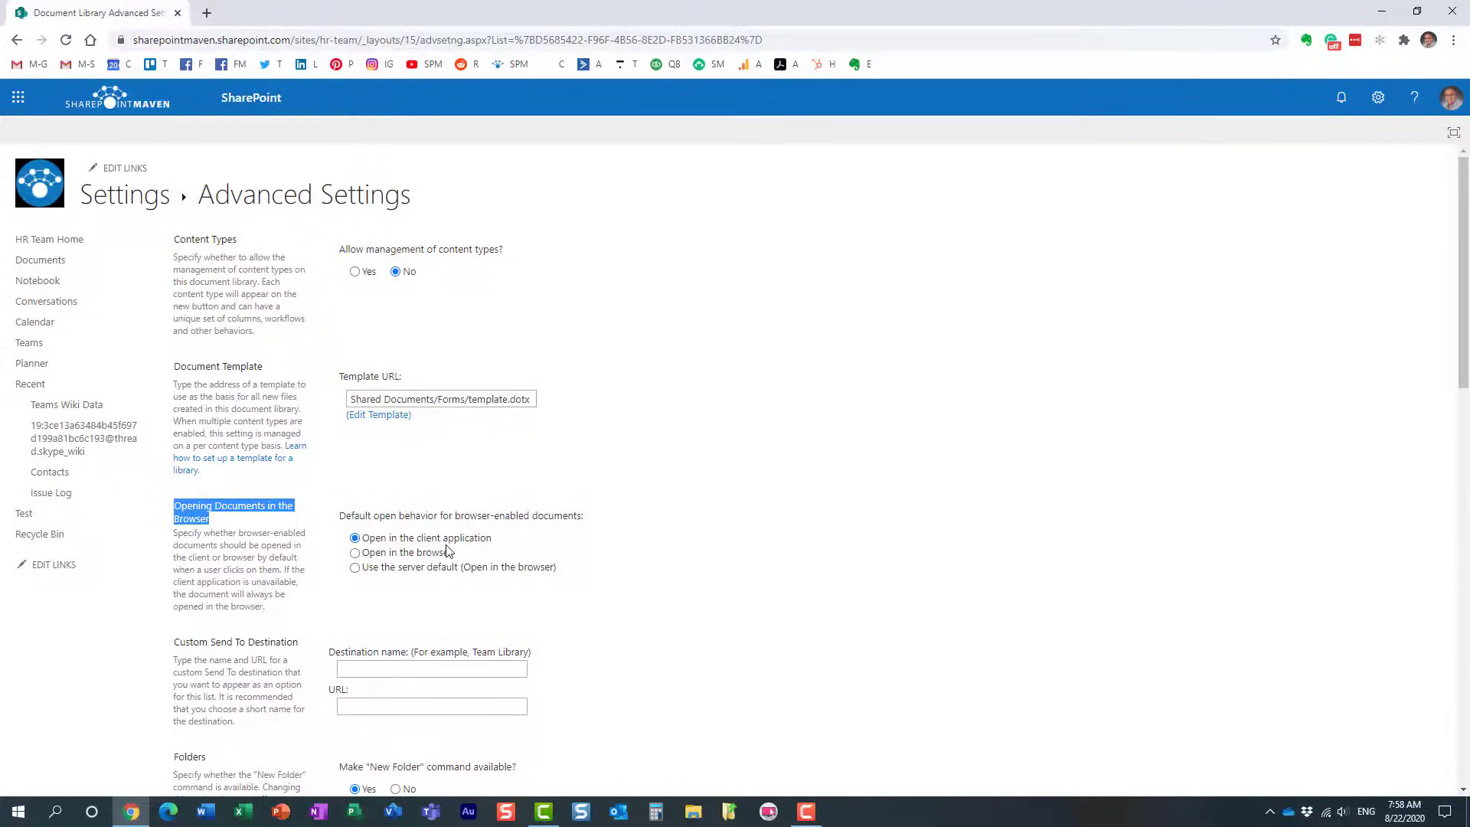
{"action": "left_click", "coordinate": [418, 545]}
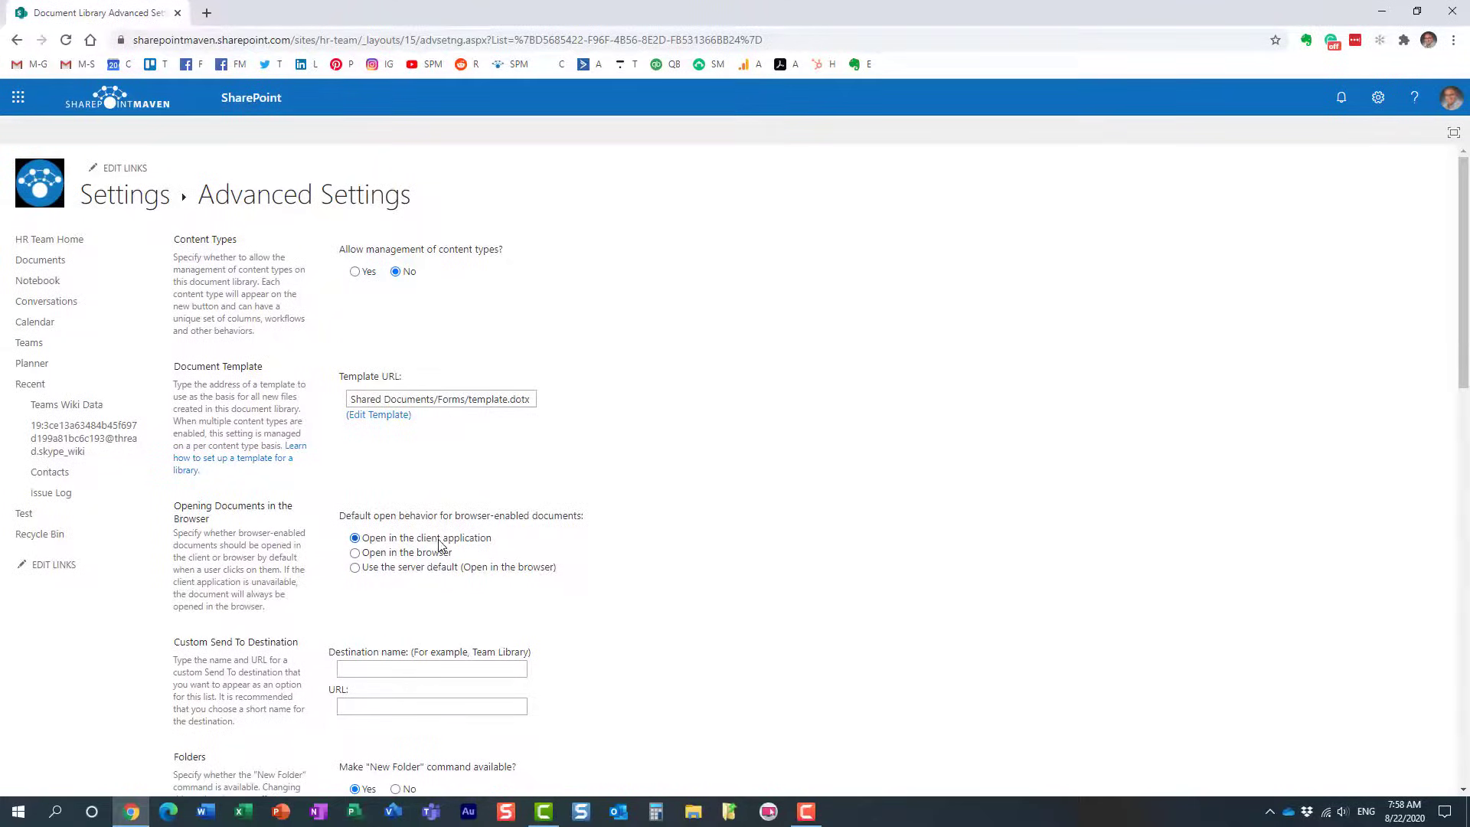
{"action": "scroll", "coordinate": [435, 545], "scroll_direction": "down", "scroll_amount": 15}
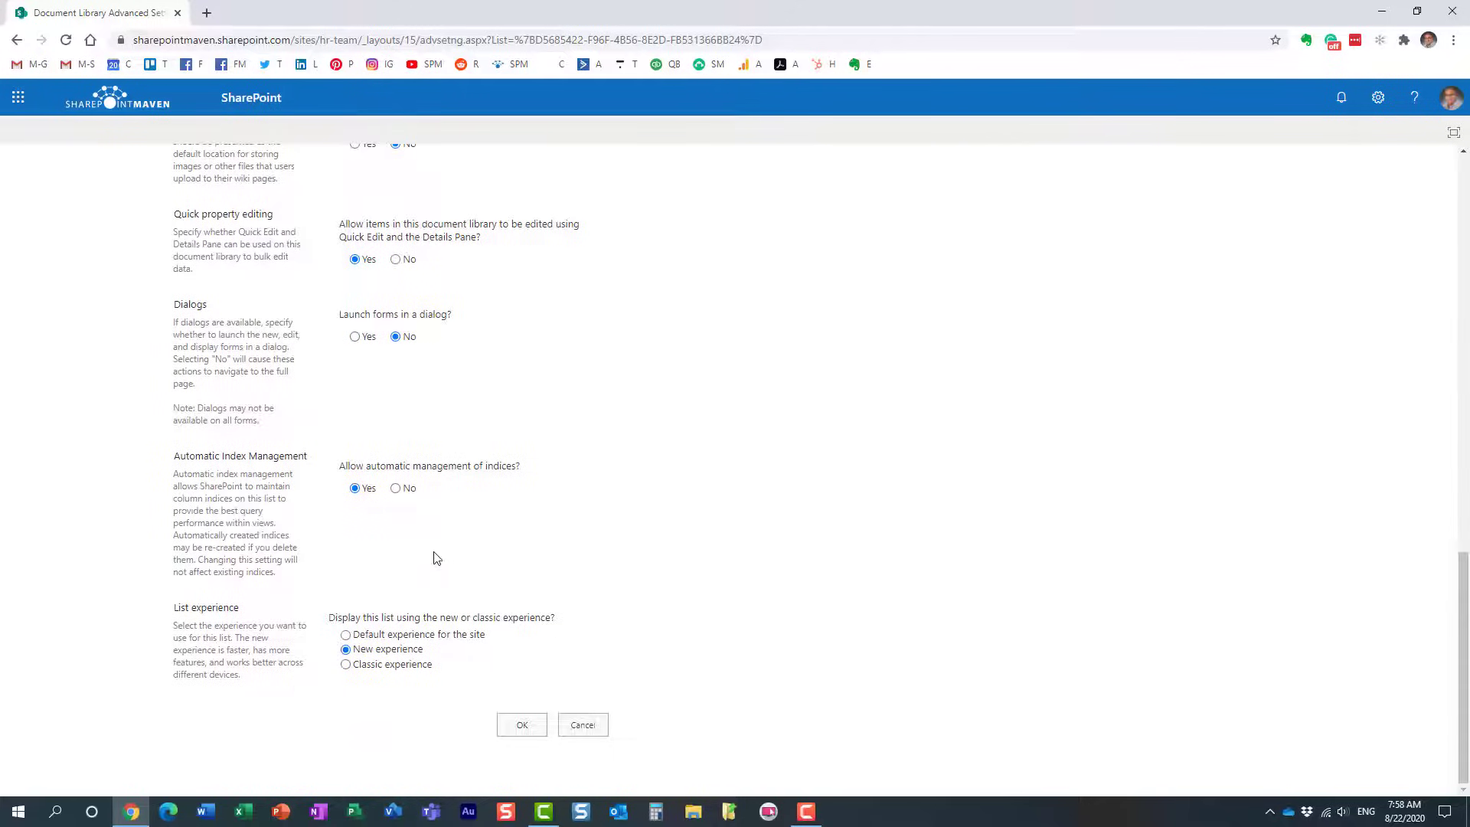
{"action": "left_click", "coordinate": [523, 721]}
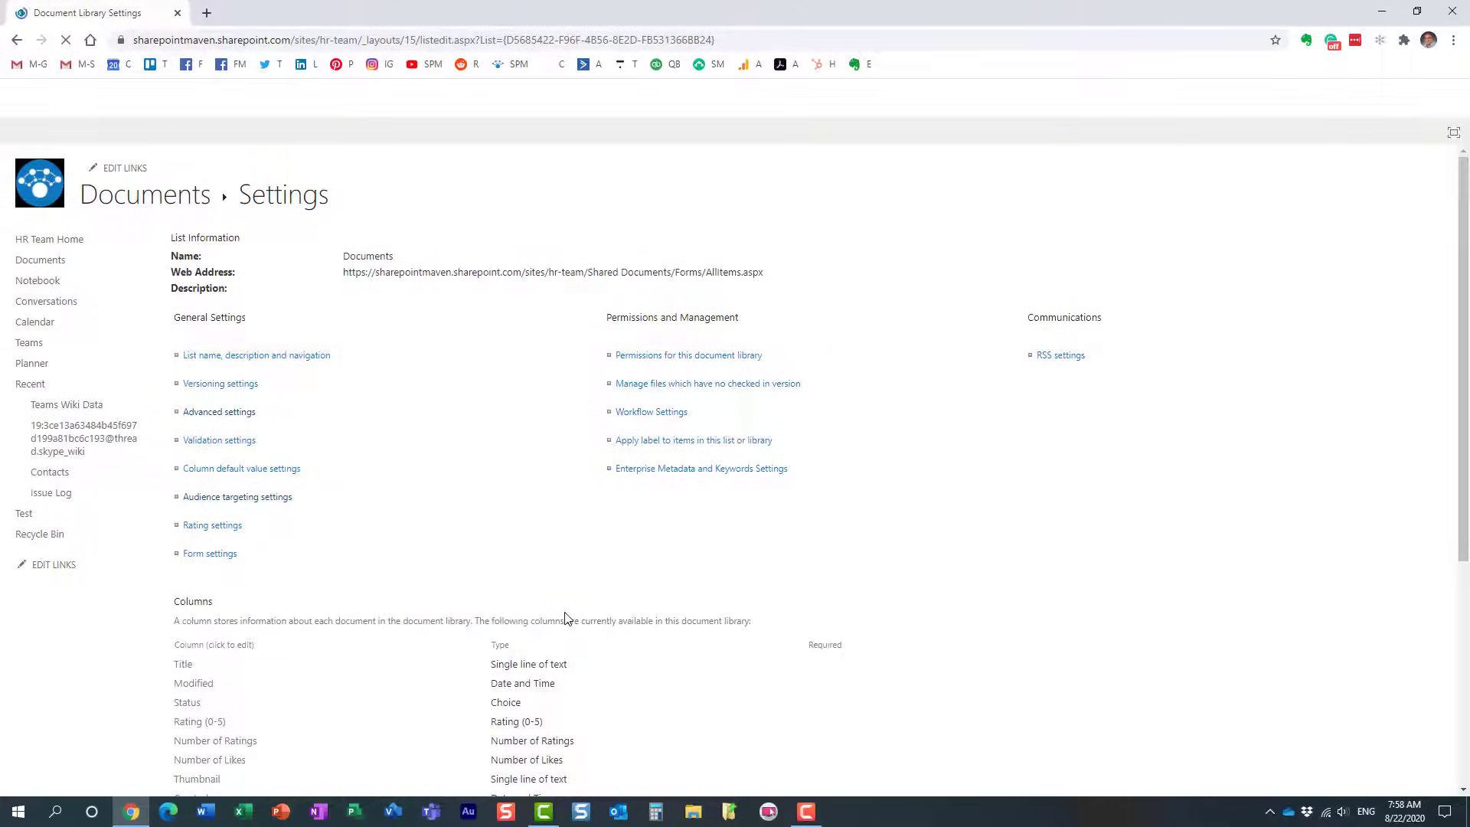
- Open Budget.xlsx from the Documents library in desktop Excel, check 100 and 200, then close it
{"action": "left_click", "coordinate": [138, 196]}
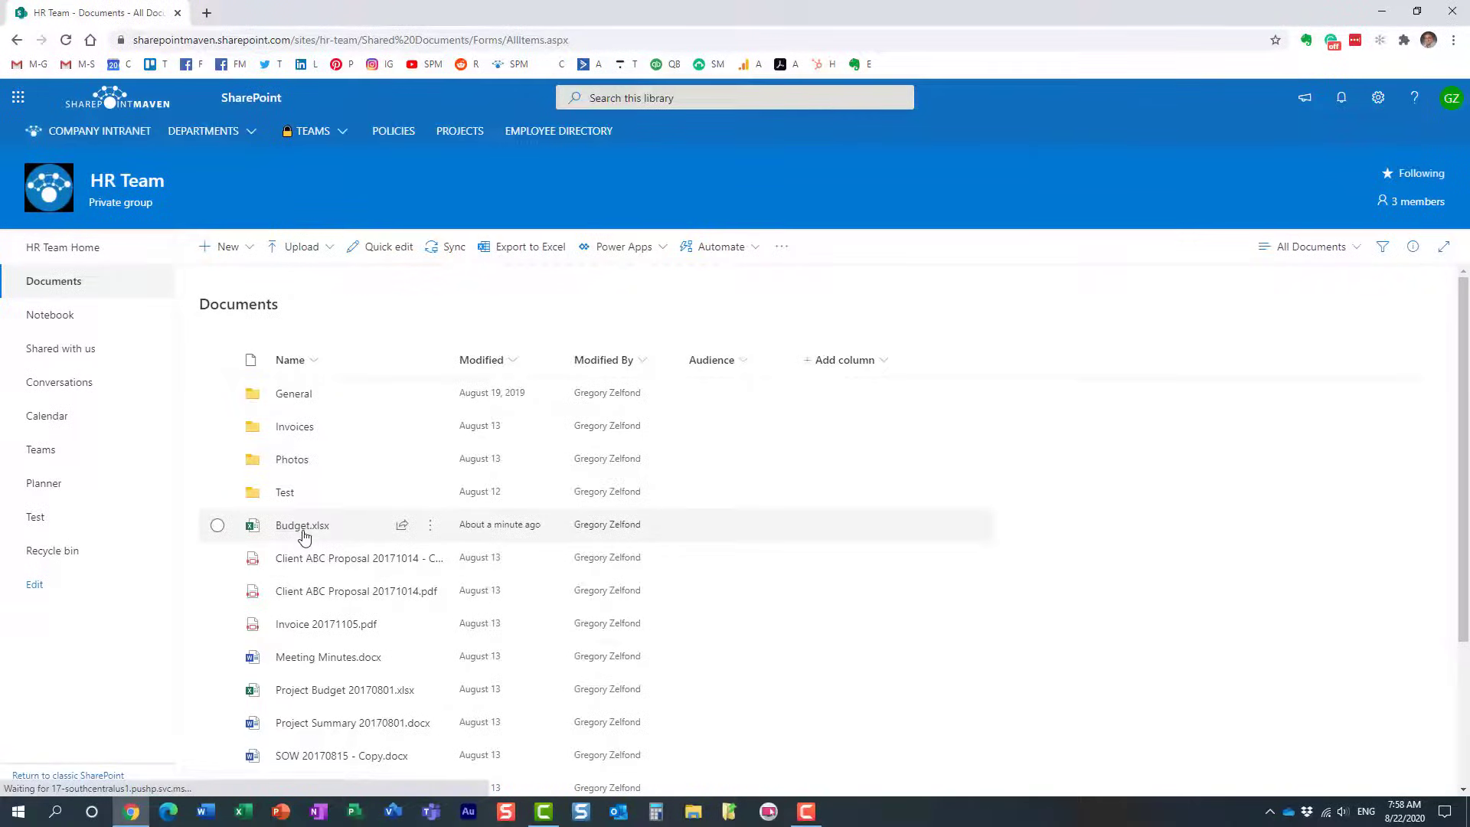
{"action": "left_click", "coordinate": [304, 525]}
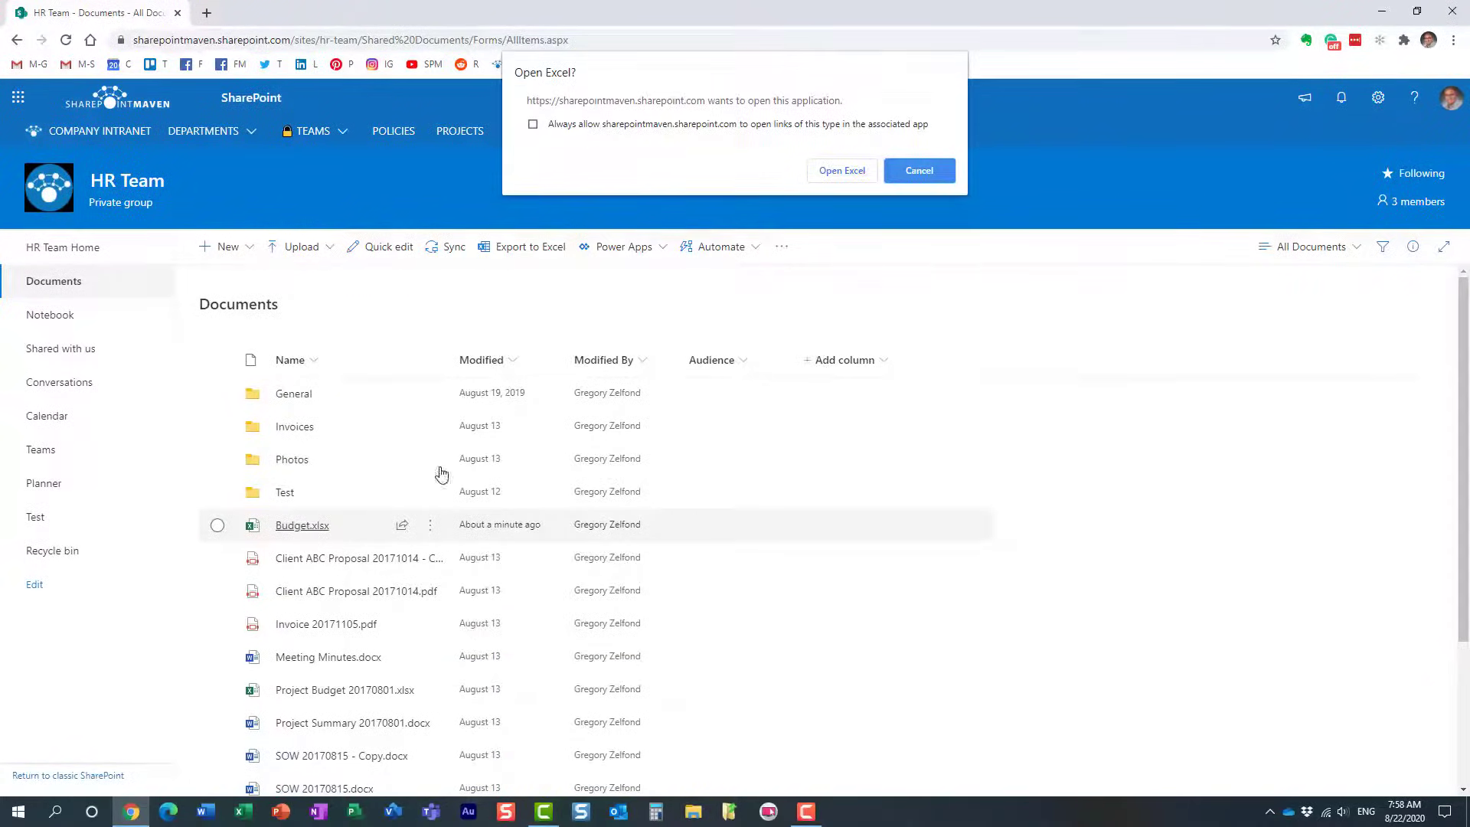
{"action": "left_click", "coordinate": [834, 175]}
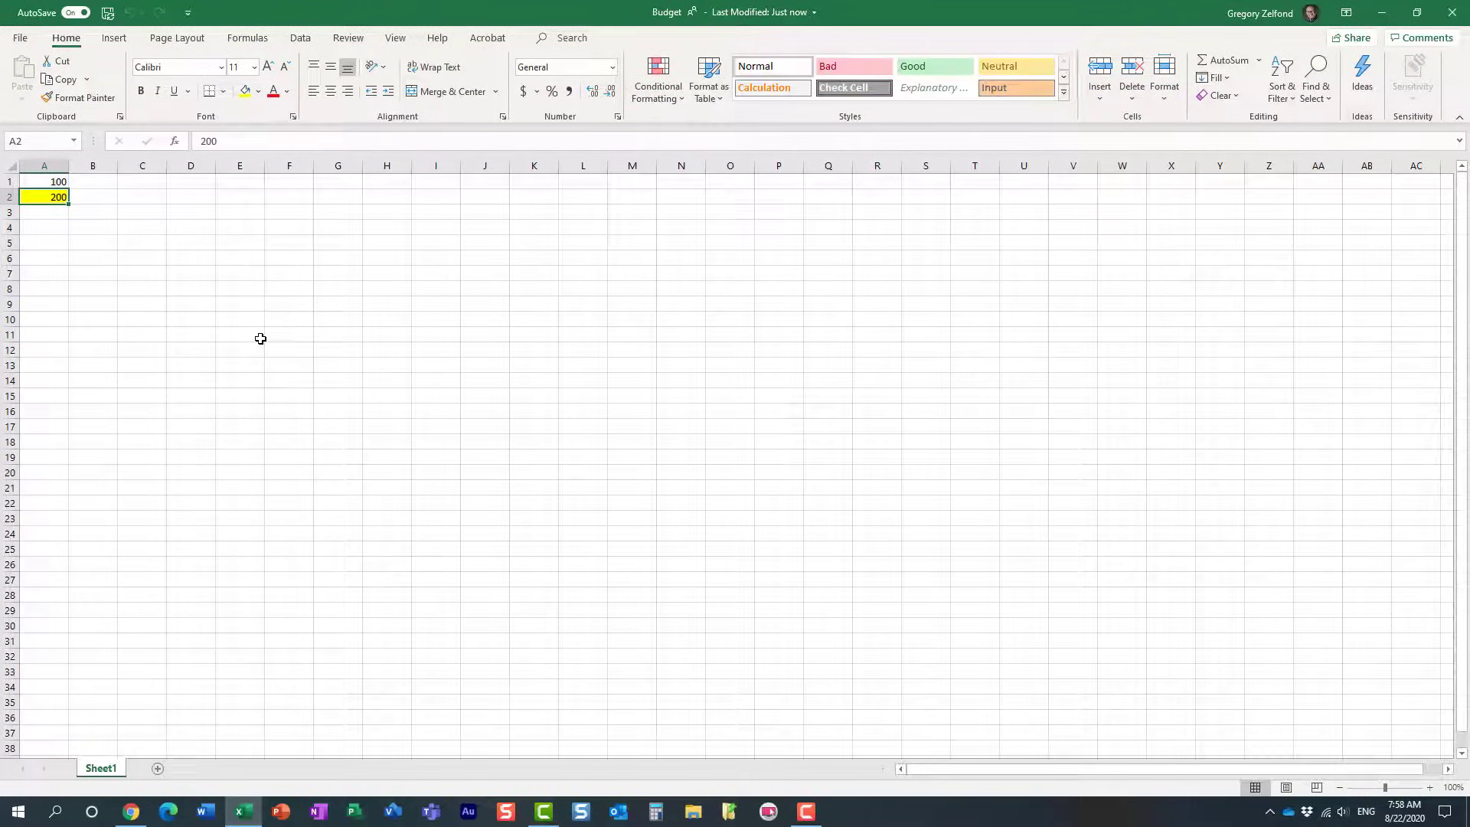
{"action": "left_click", "coordinate": [1452, 14]}
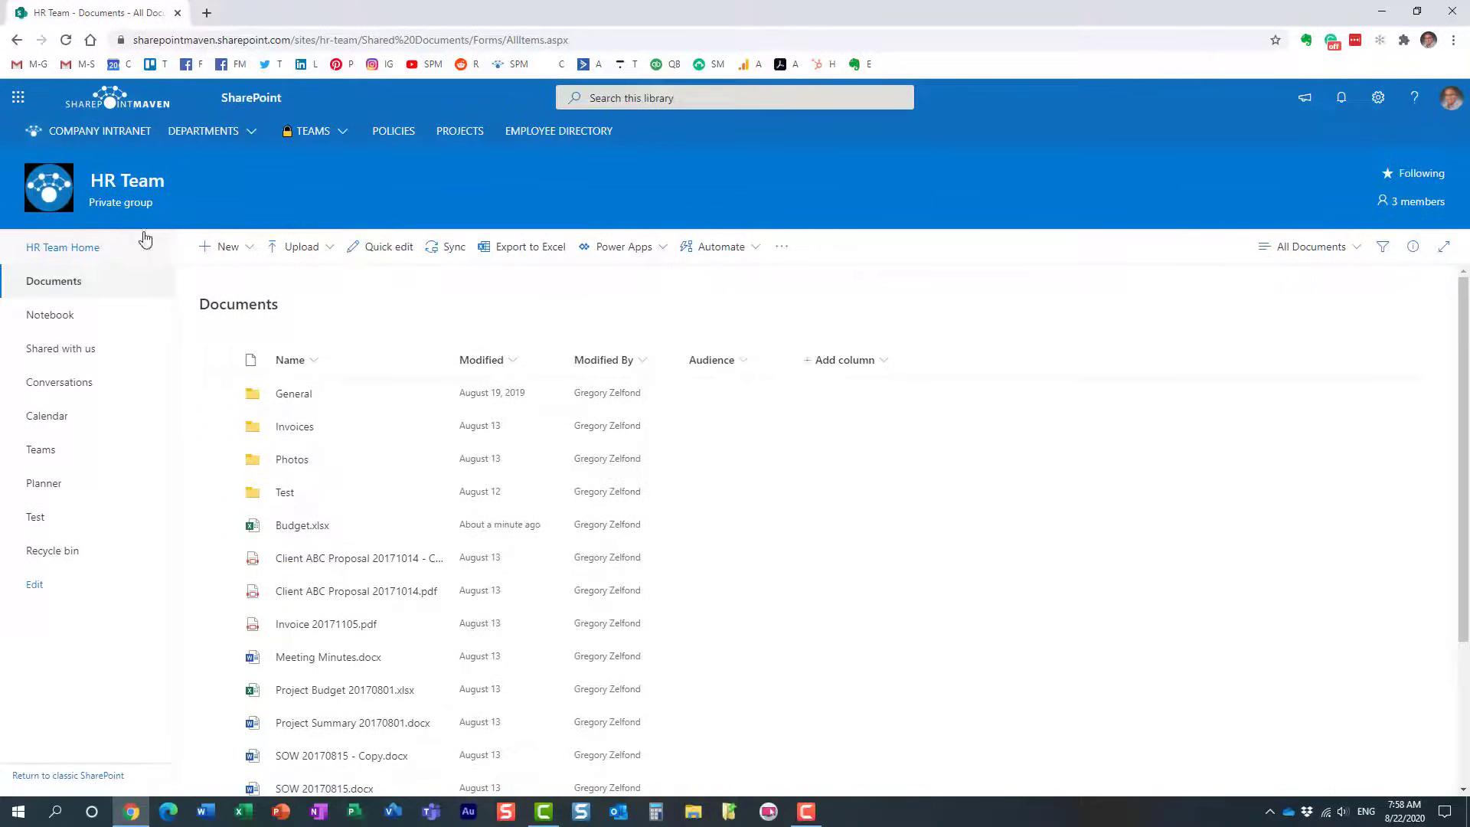
- Go to OneDrive from the app launcher, view Project Budget 20170801.xlsx in the browser, then close it
{"action": "left_click", "coordinate": [17, 96]}
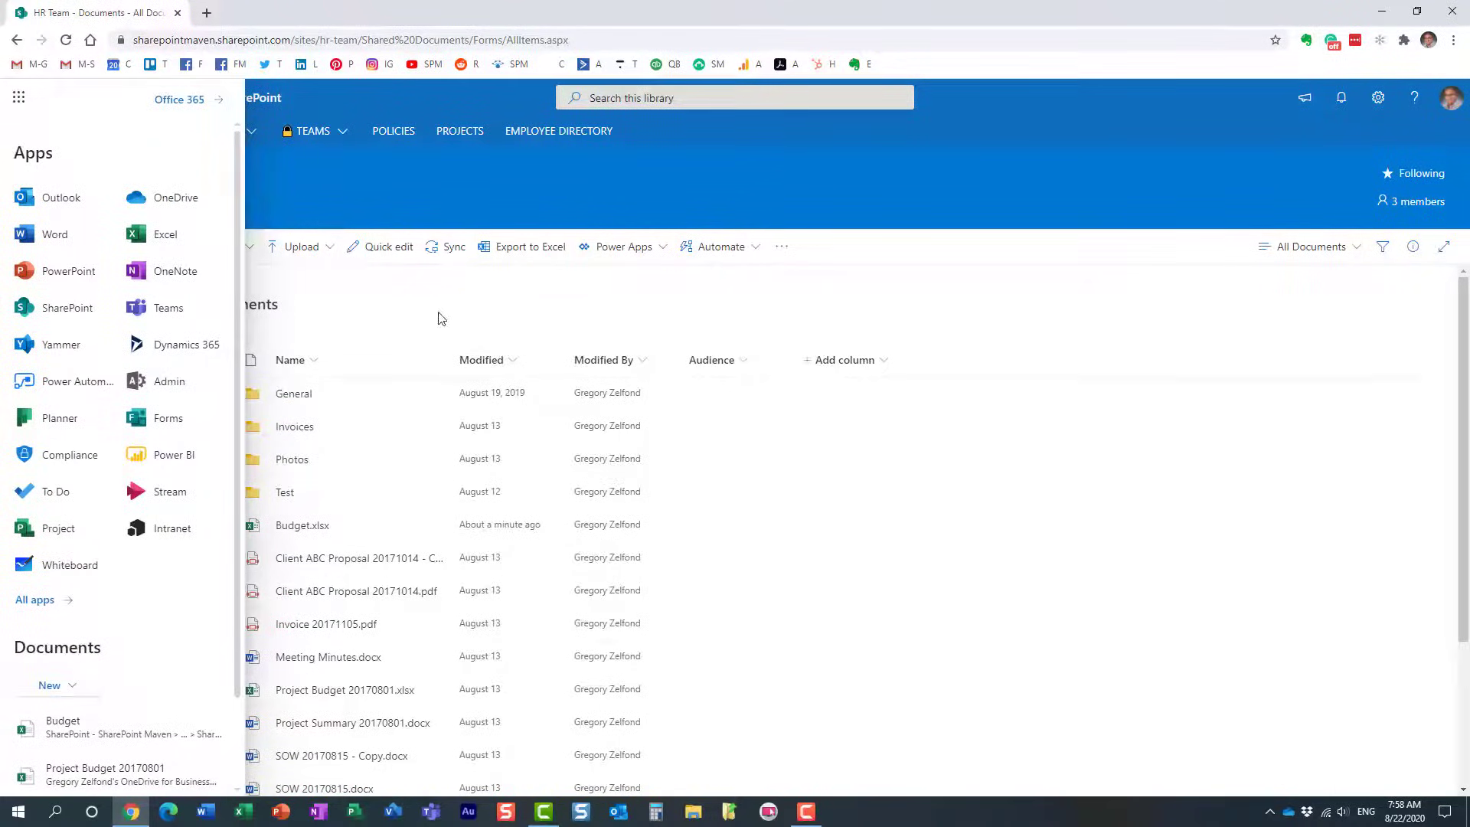
{"action": "left_click", "coordinate": [173, 197]}
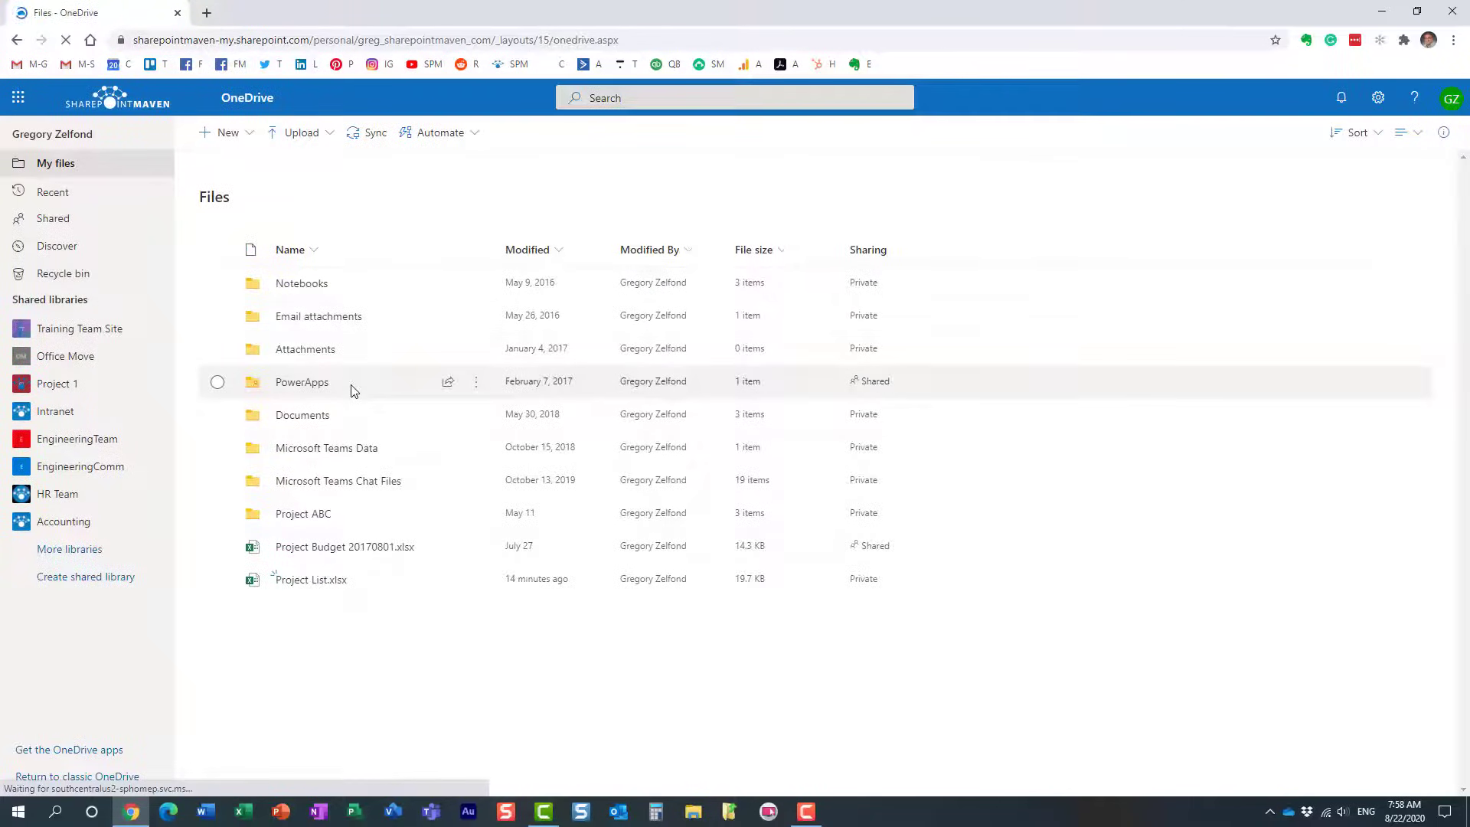
{"action": "mouse_move", "coordinate": [307, 552]}
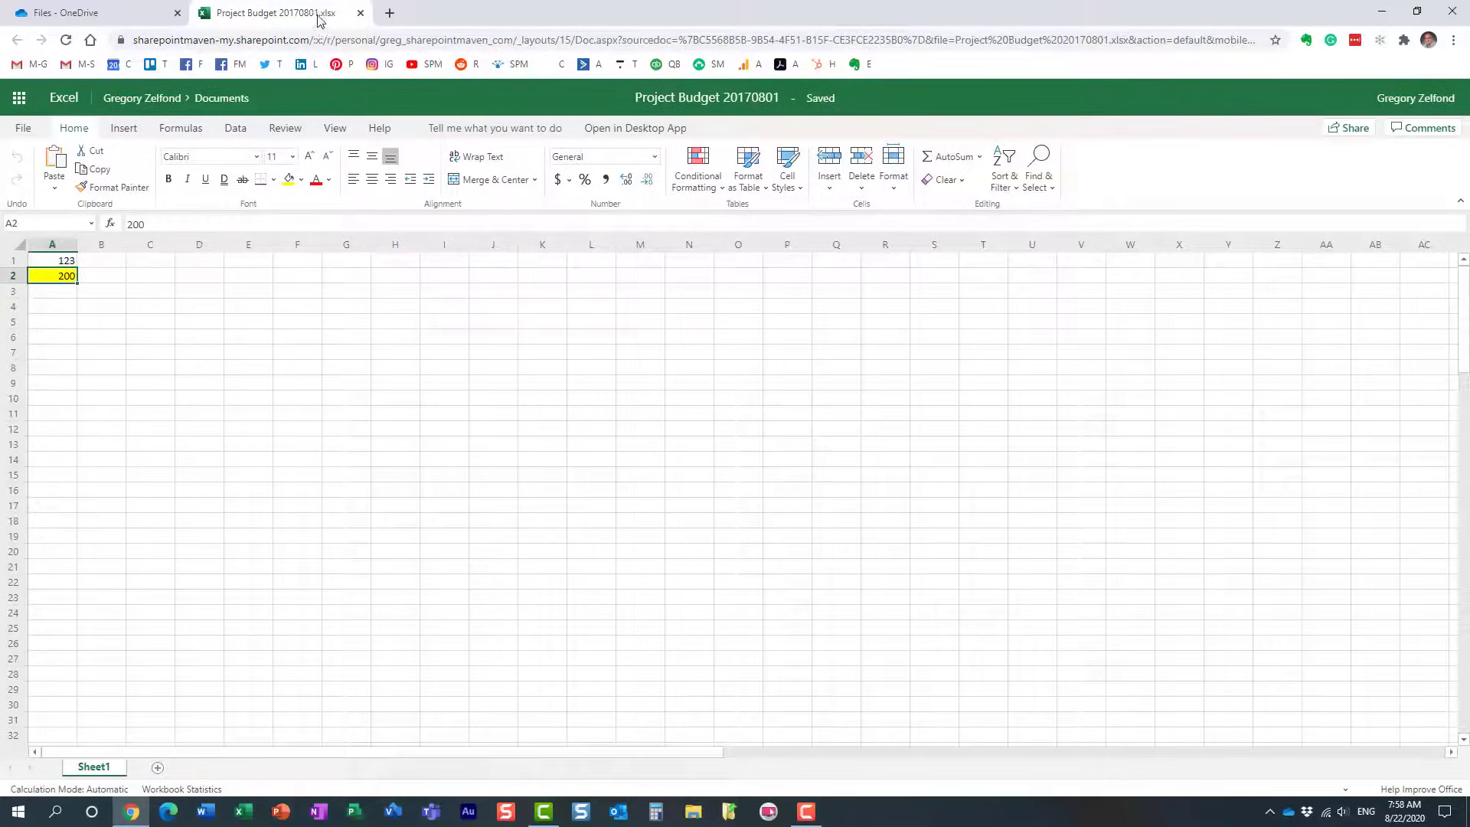
{"action": "left_click", "coordinate": [359, 13]}
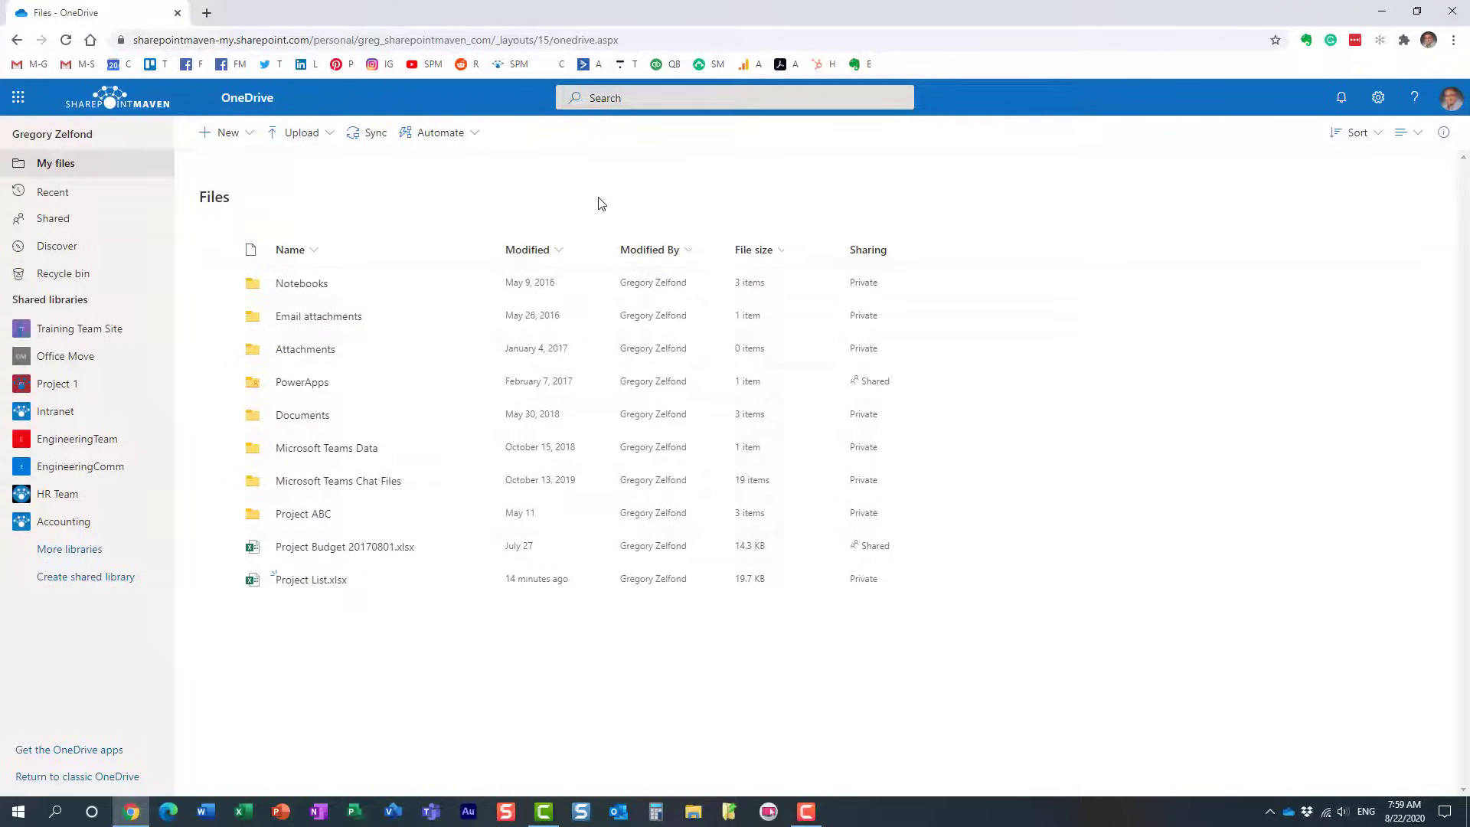
- From OneDrive settings and More Settings, reach the old Site settings page in a new tab
{"action": "left_click", "coordinate": [1371, 106]}
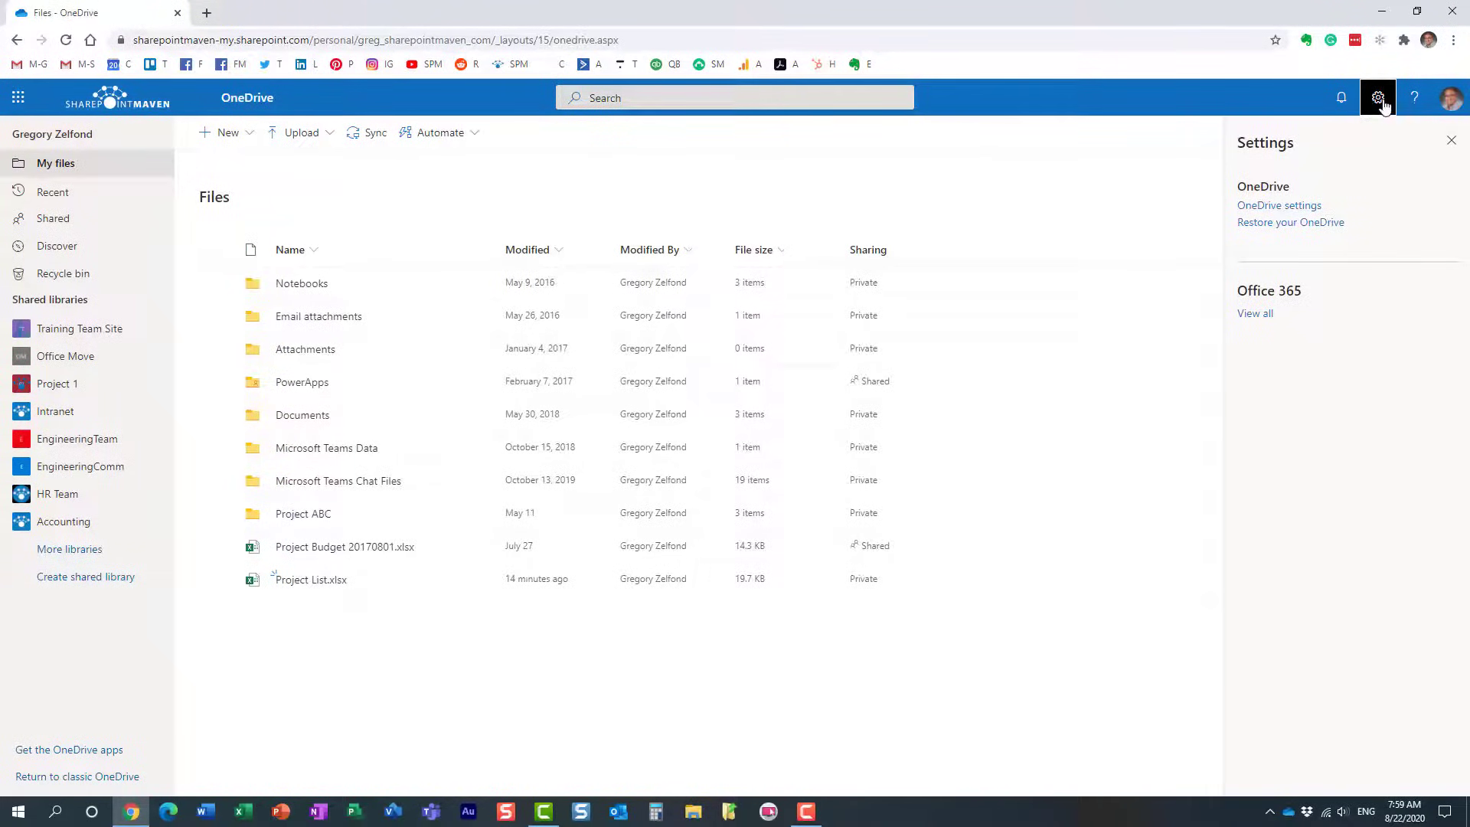
{"action": "left_click", "coordinate": [1309, 205]}
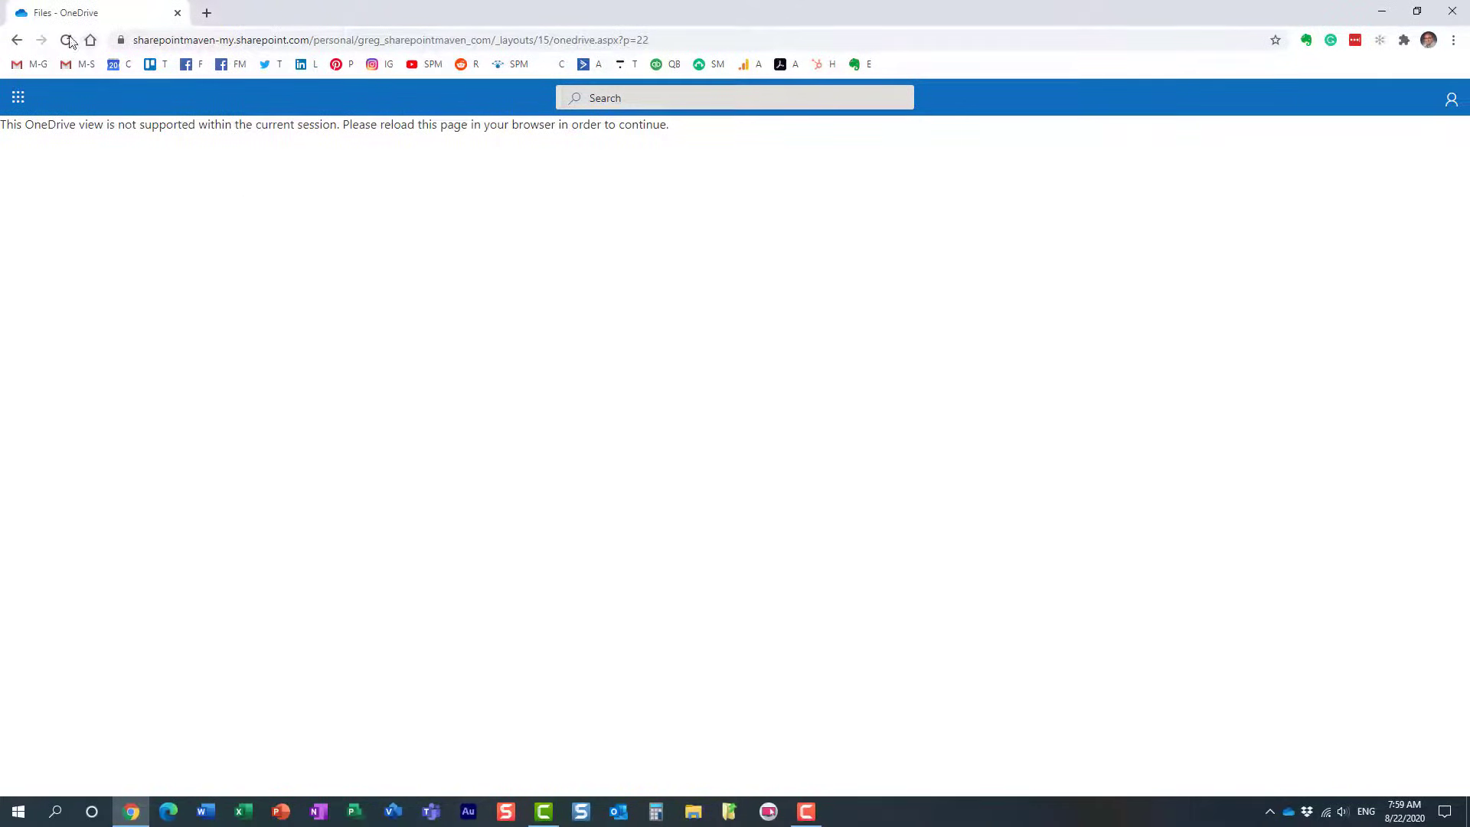
{"action": "left_click", "coordinate": [66, 40]}
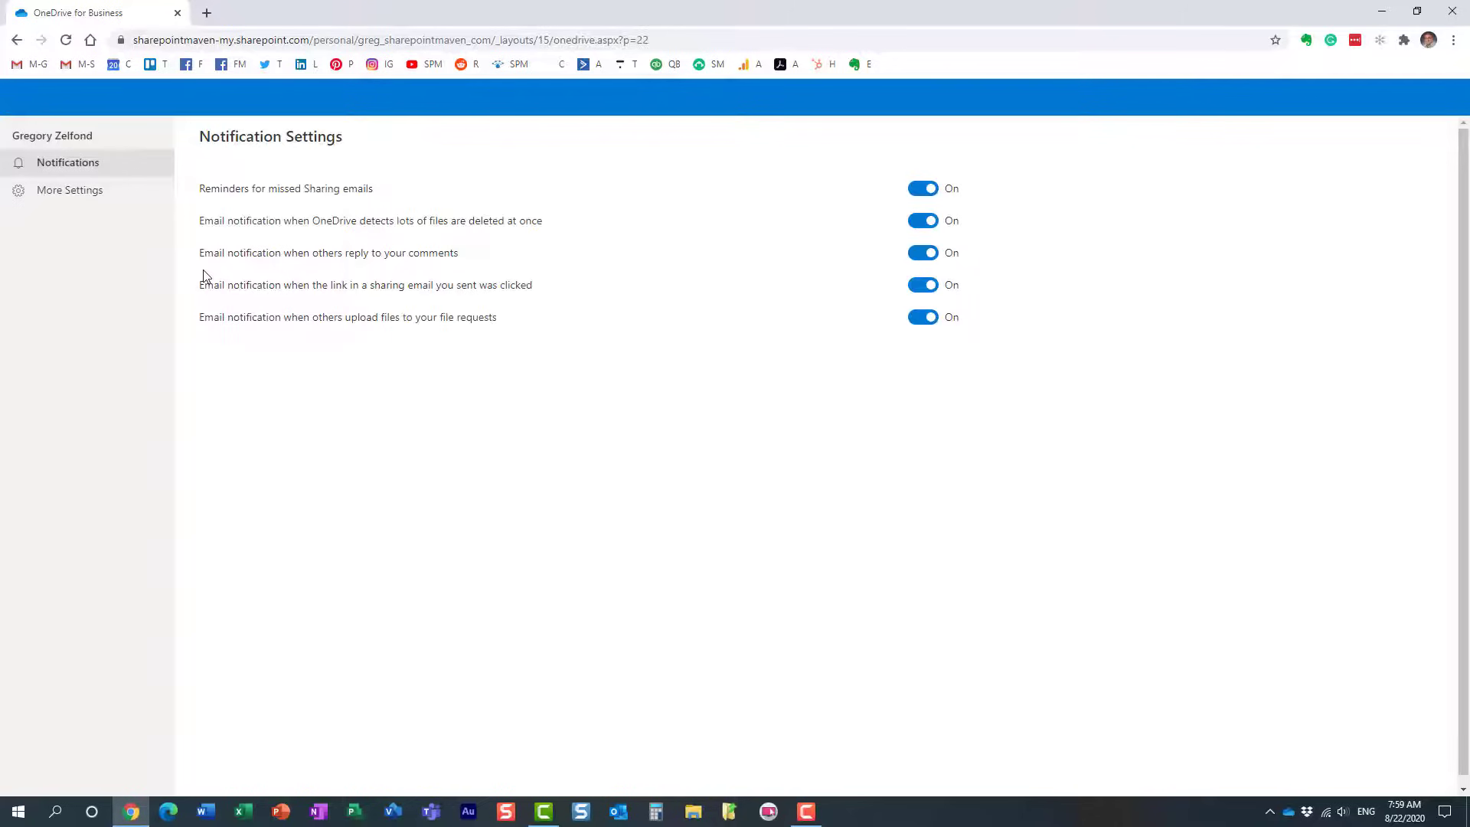
{"action": "left_click", "coordinate": [57, 191]}
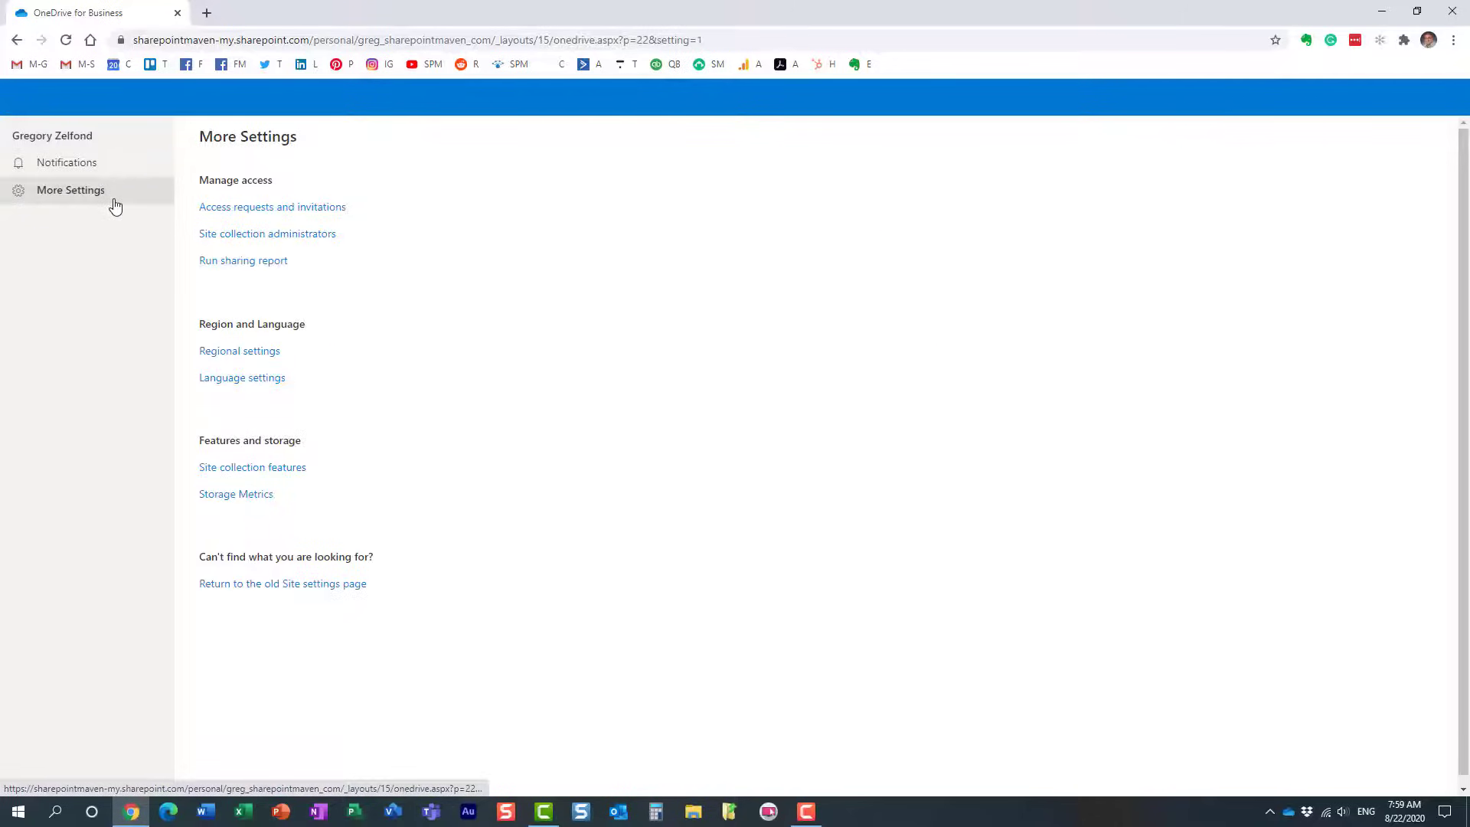
{"action": "left_click", "coordinate": [329, 585]}
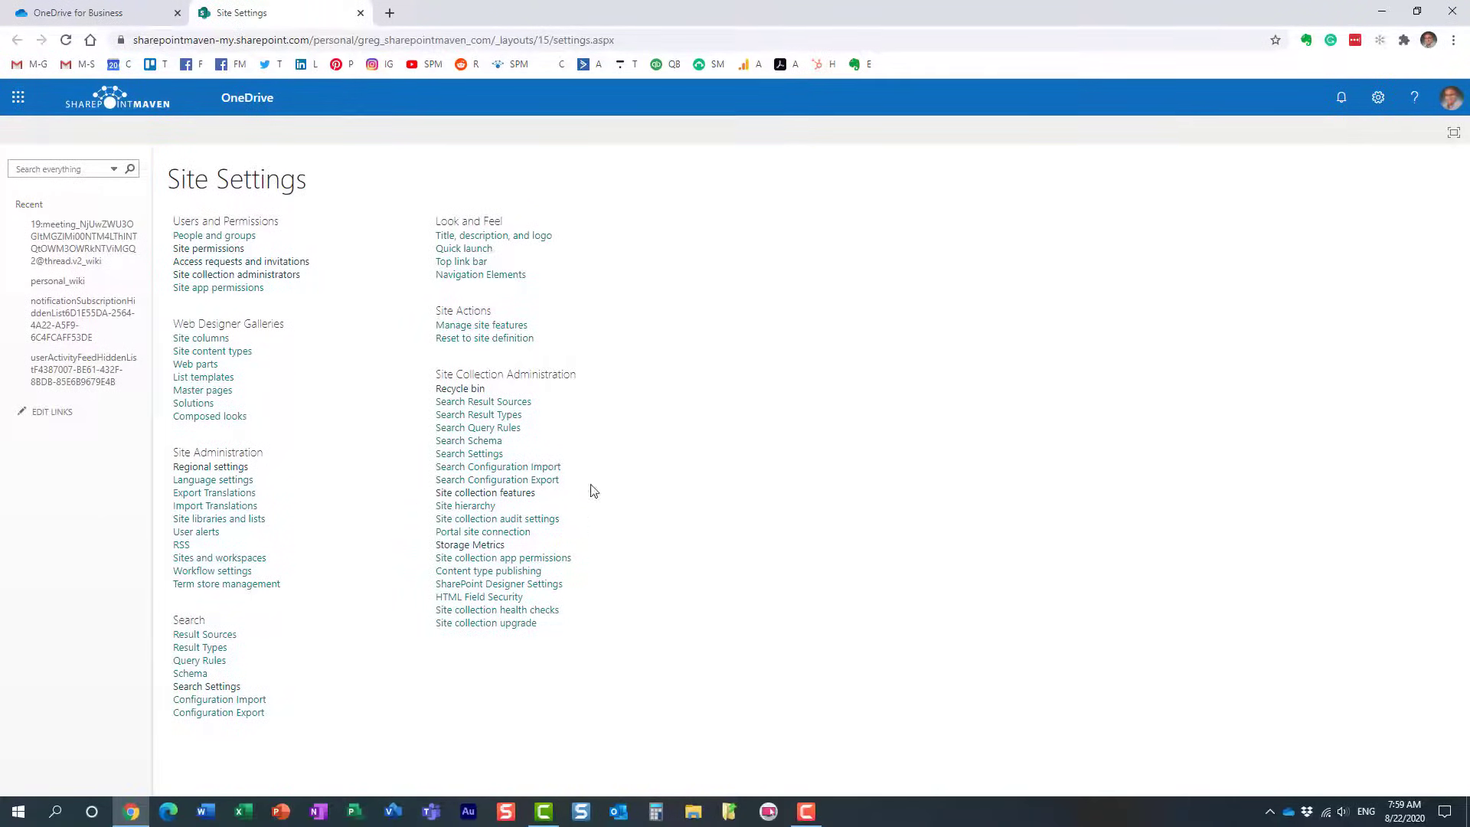
- Find 'Open Documents in Client Applications by Default' under Site collection features, then close that tab
{"action": "left_click", "coordinate": [519, 496]}
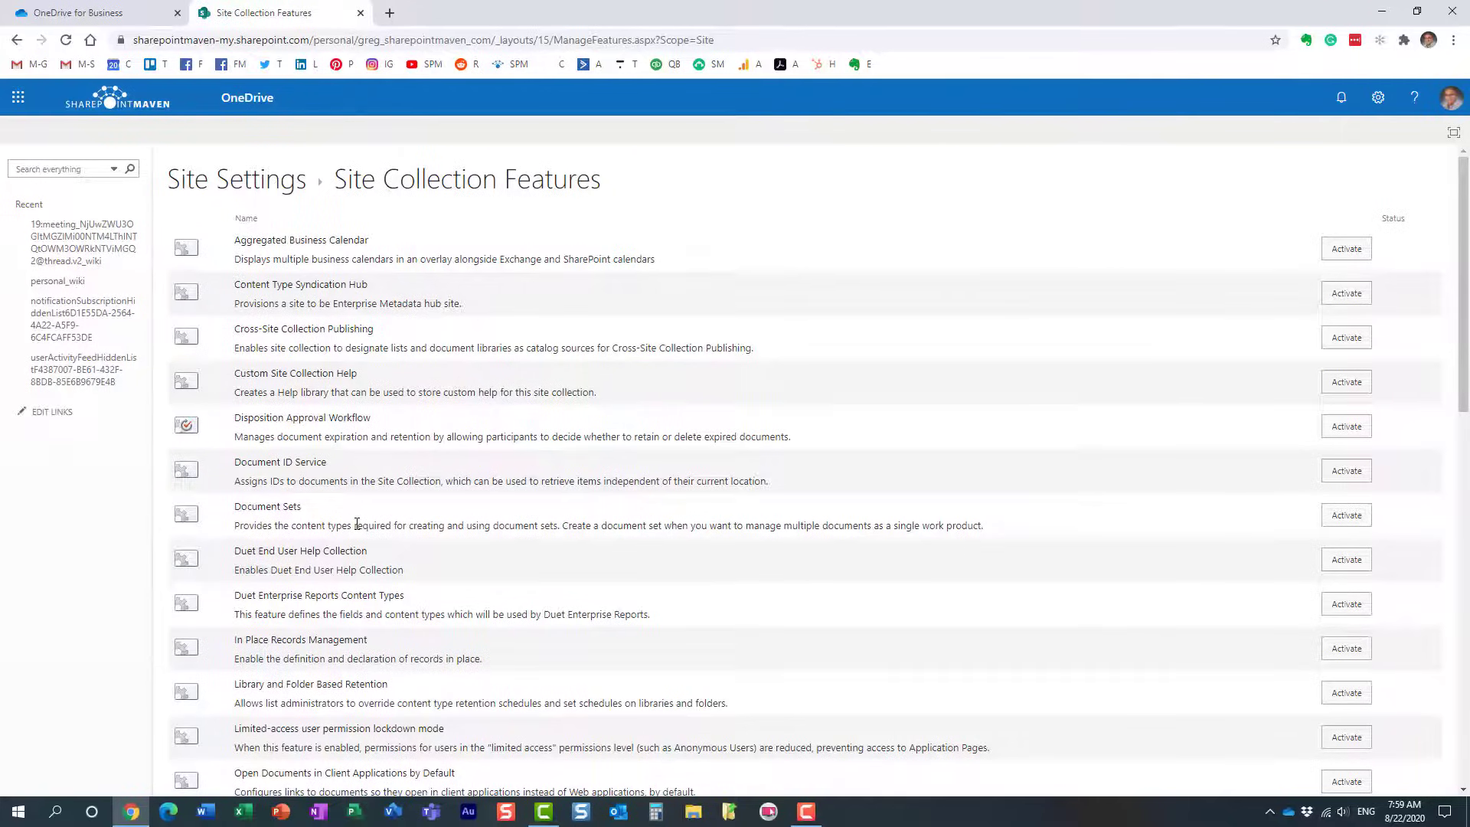
{"action": "scroll", "coordinate": [356, 524], "scroll_direction": "down", "scroll_amount": 5}
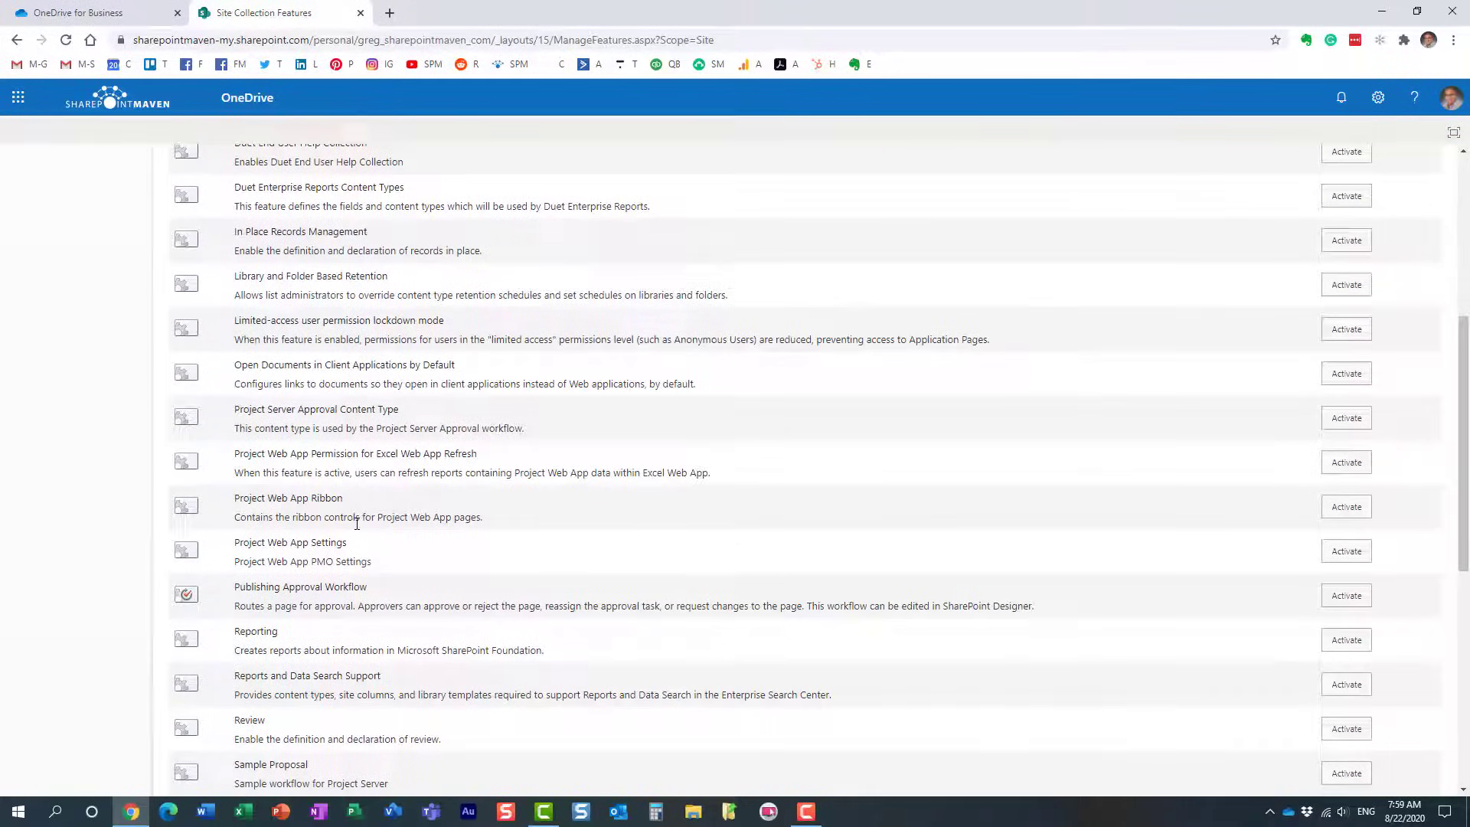
{"action": "scroll", "coordinate": [357, 524], "scroll_direction": "down", "scroll_amount": 3}
{"action": "scroll", "coordinate": [351, 437], "scroll_direction": "up", "scroll_amount": 2}
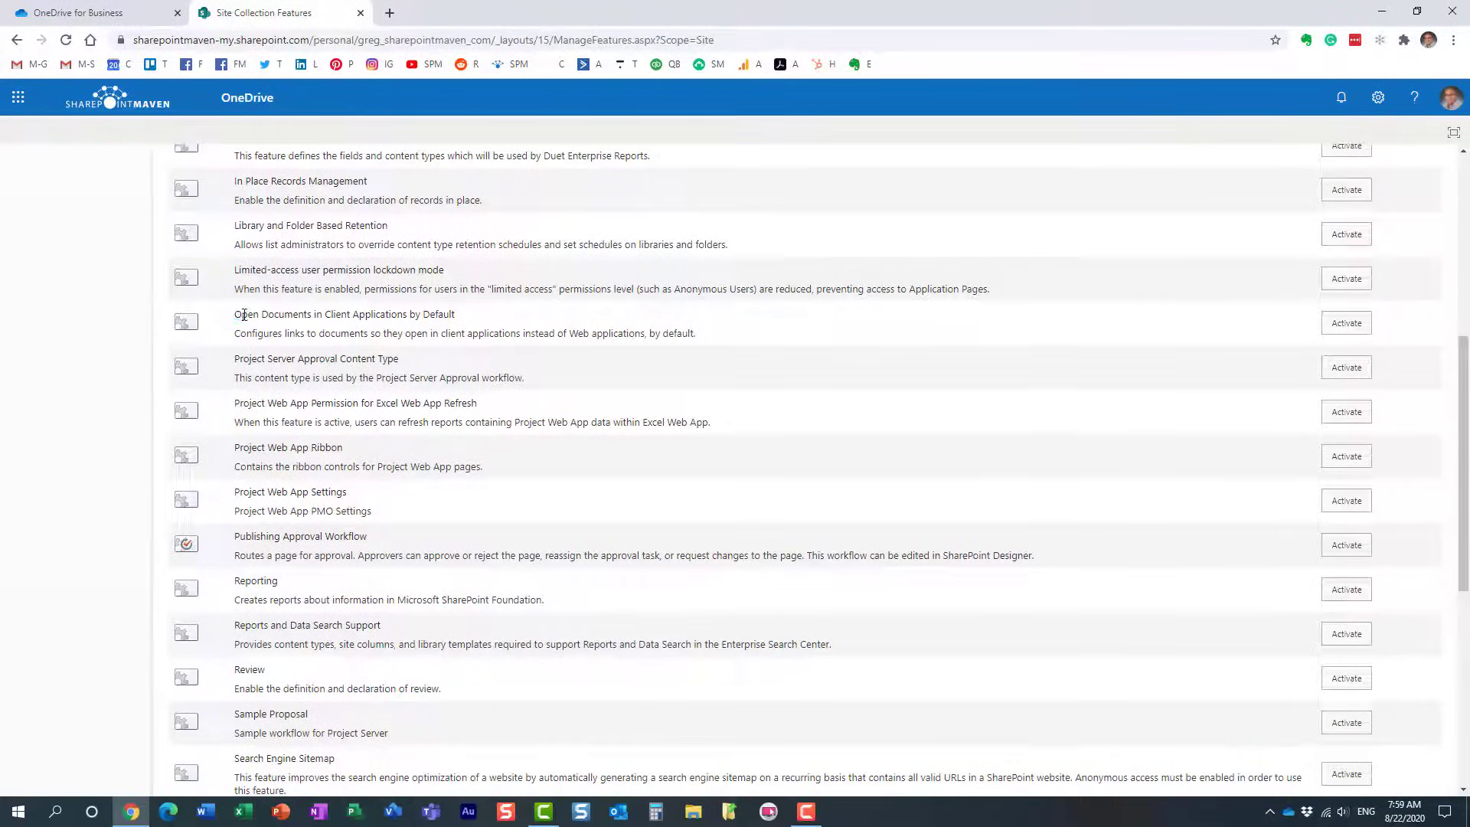
{"action": "left_click_drag", "start_coordinate": [233, 314], "coordinate": [458, 320]}
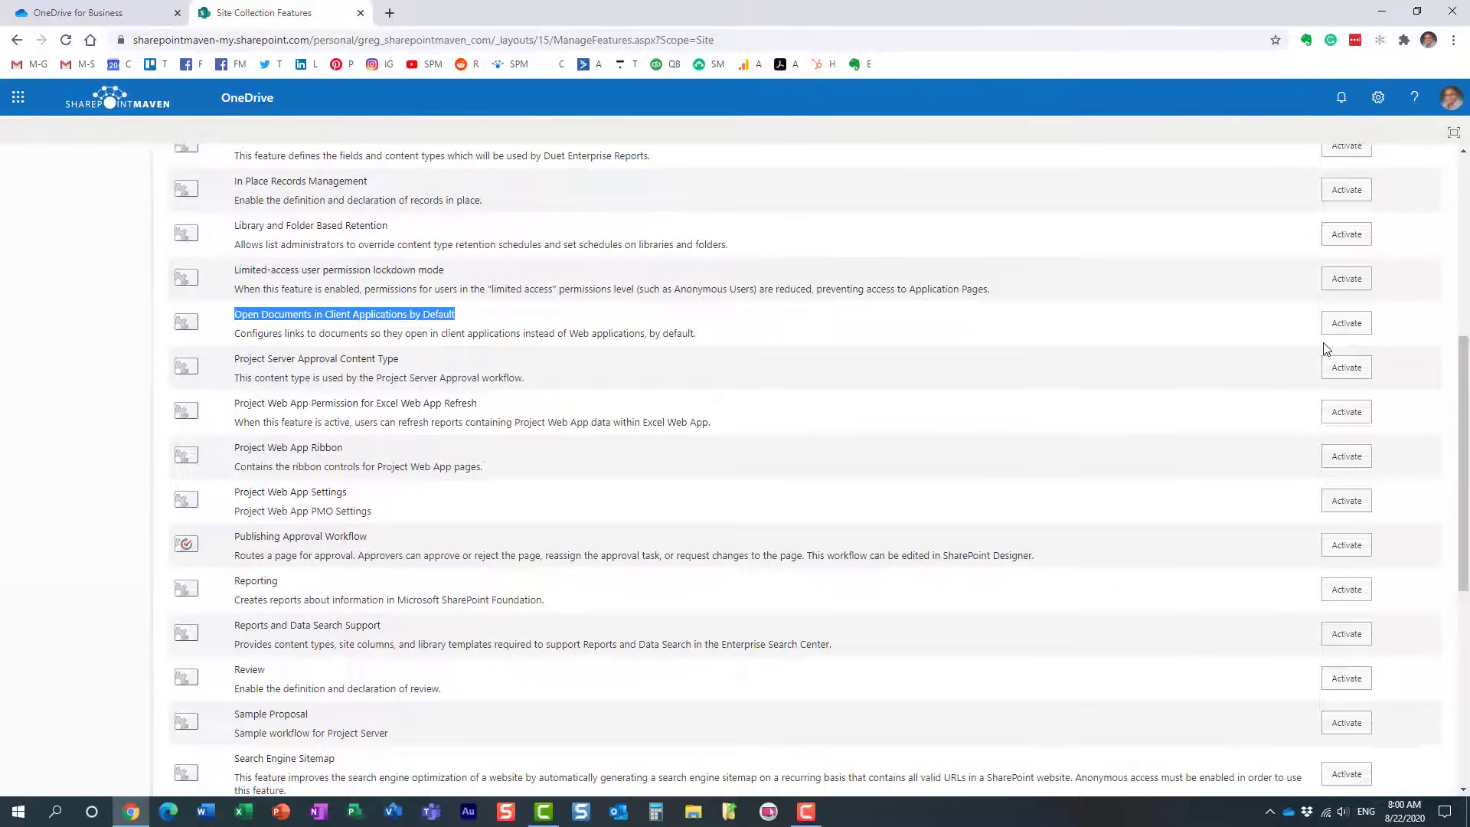
{"action": "left_click", "coordinate": [359, 13]}
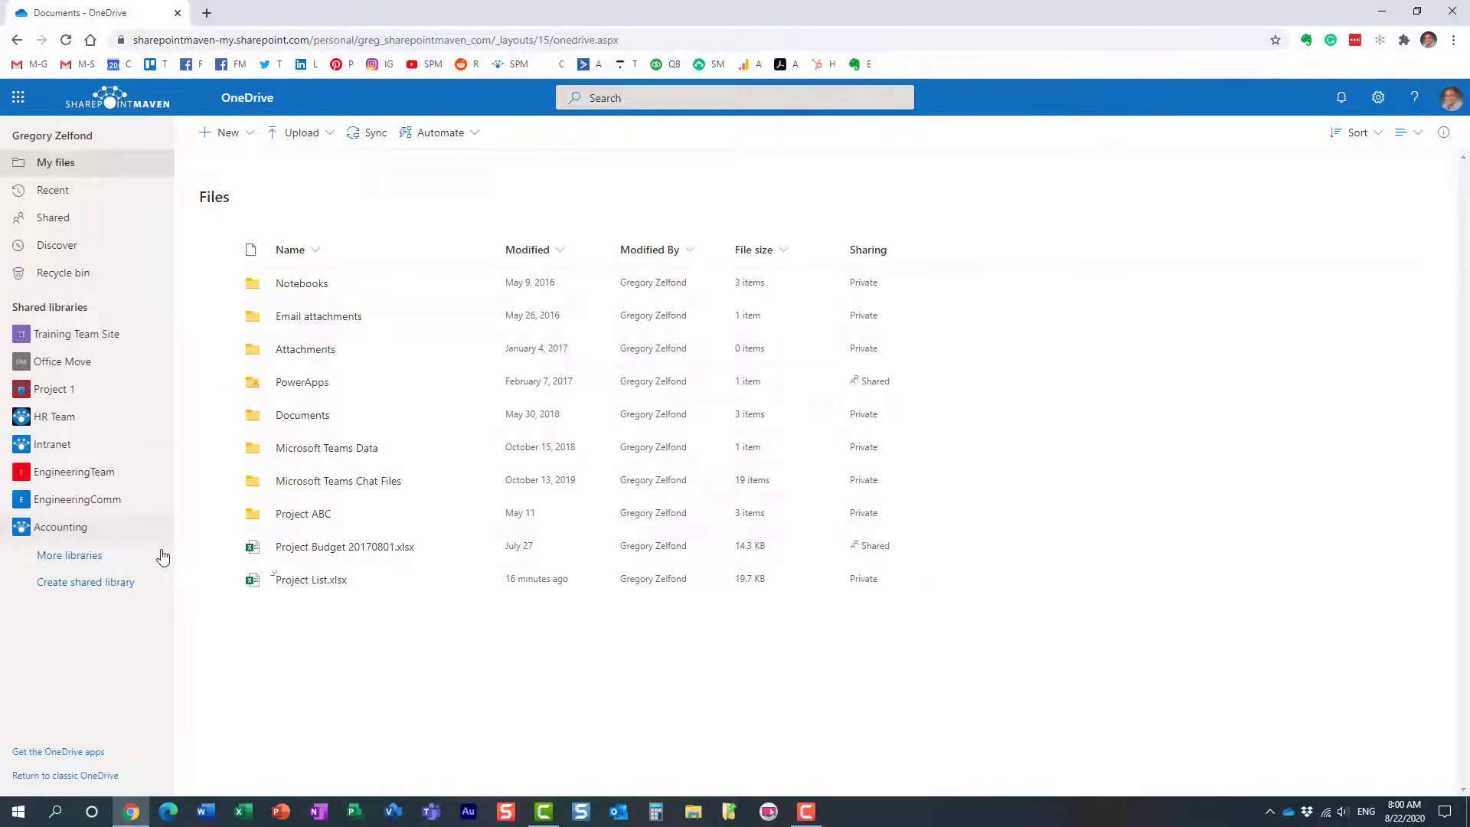
- Switch to classic OneDrive with the link at the bottom of the left pane
{"action": "left_click", "coordinate": [95, 776]}
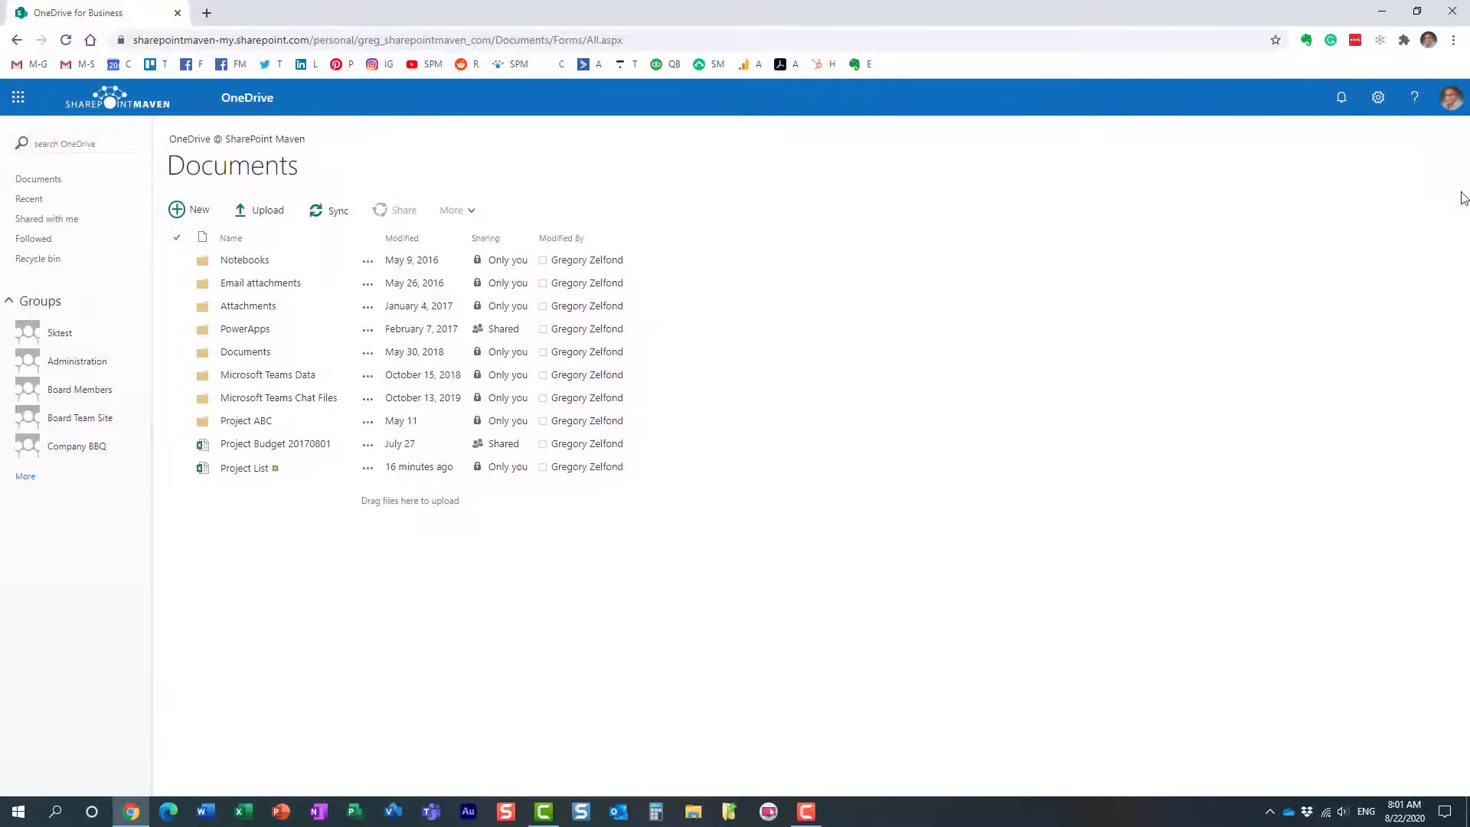
- Go through Site contents to the Documents library's Settings page
{"action": "left_click", "coordinate": [1376, 99]}
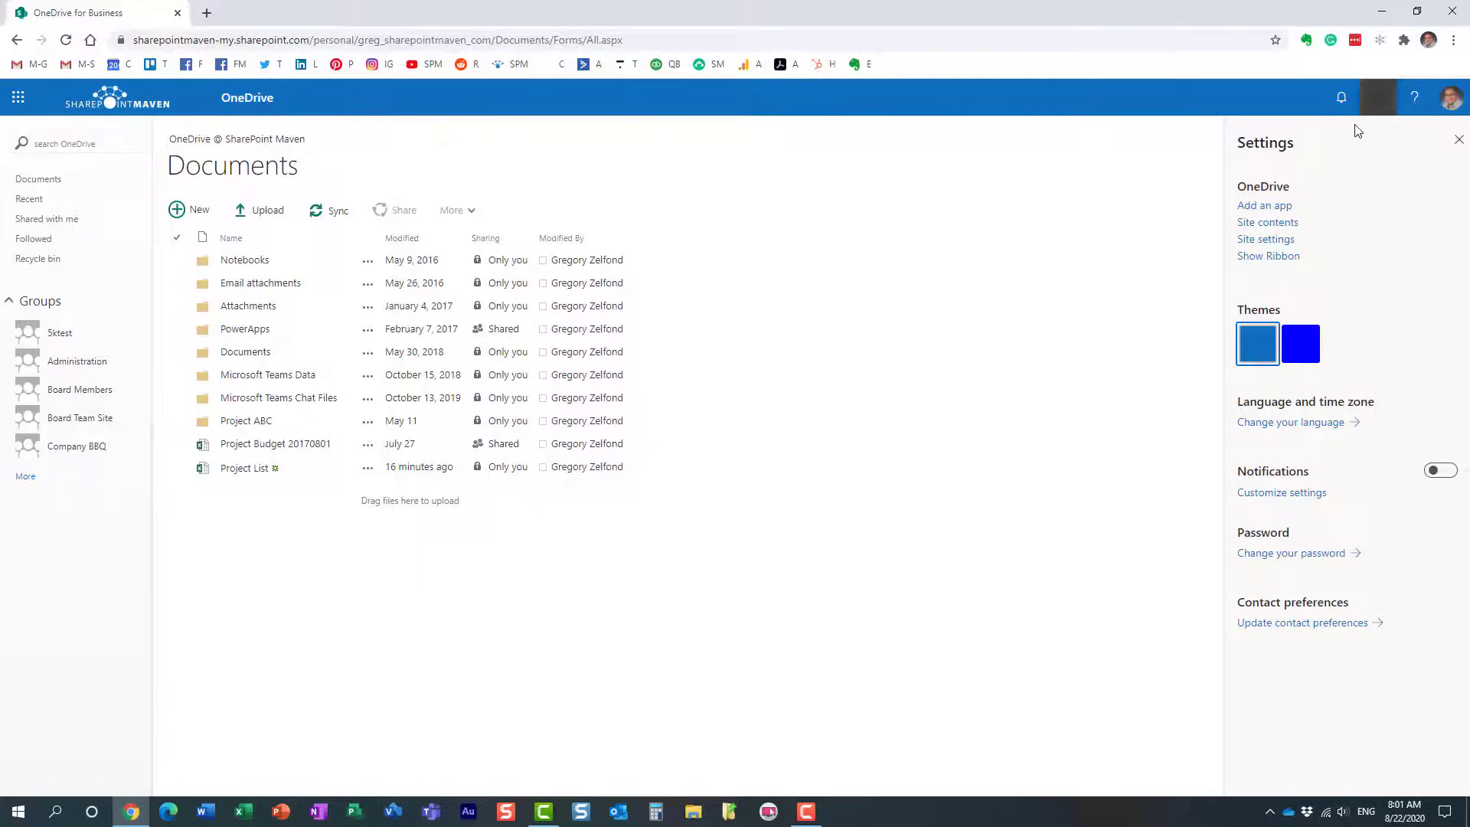
{"action": "left_click", "coordinate": [1284, 222]}
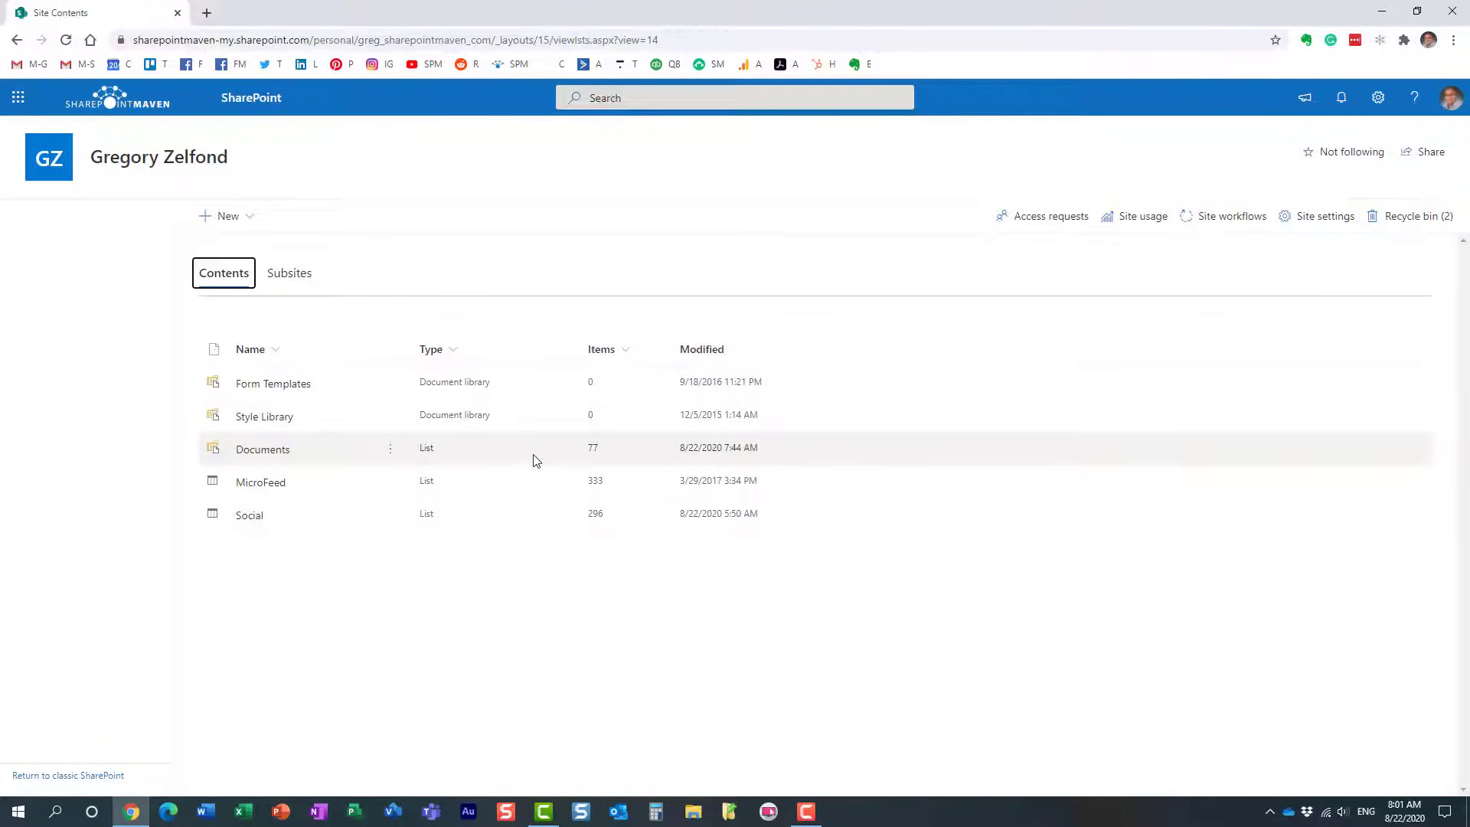
{"action": "left_click", "coordinate": [393, 452]}
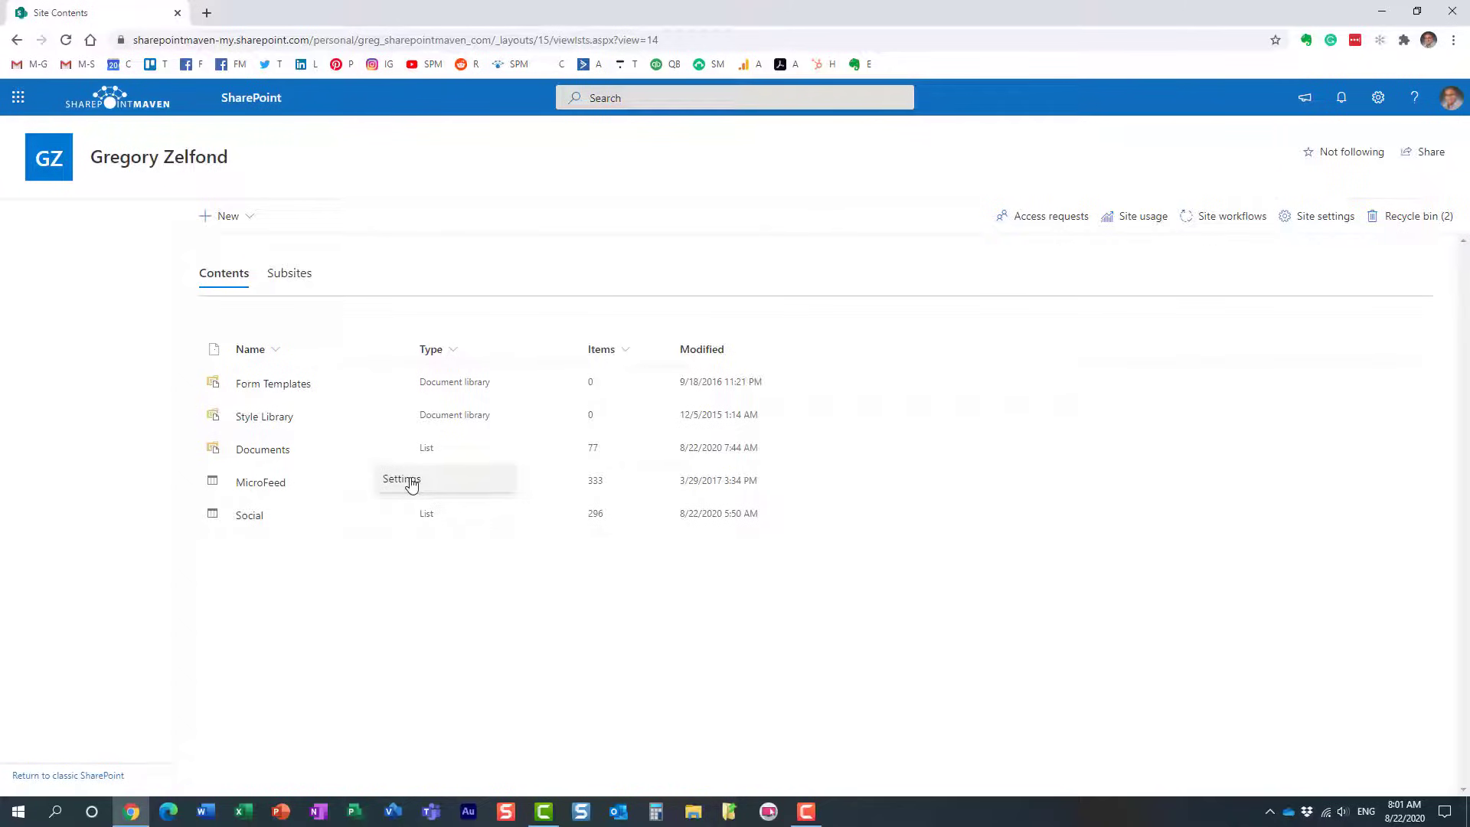
{"action": "left_click", "coordinate": [411, 483]}
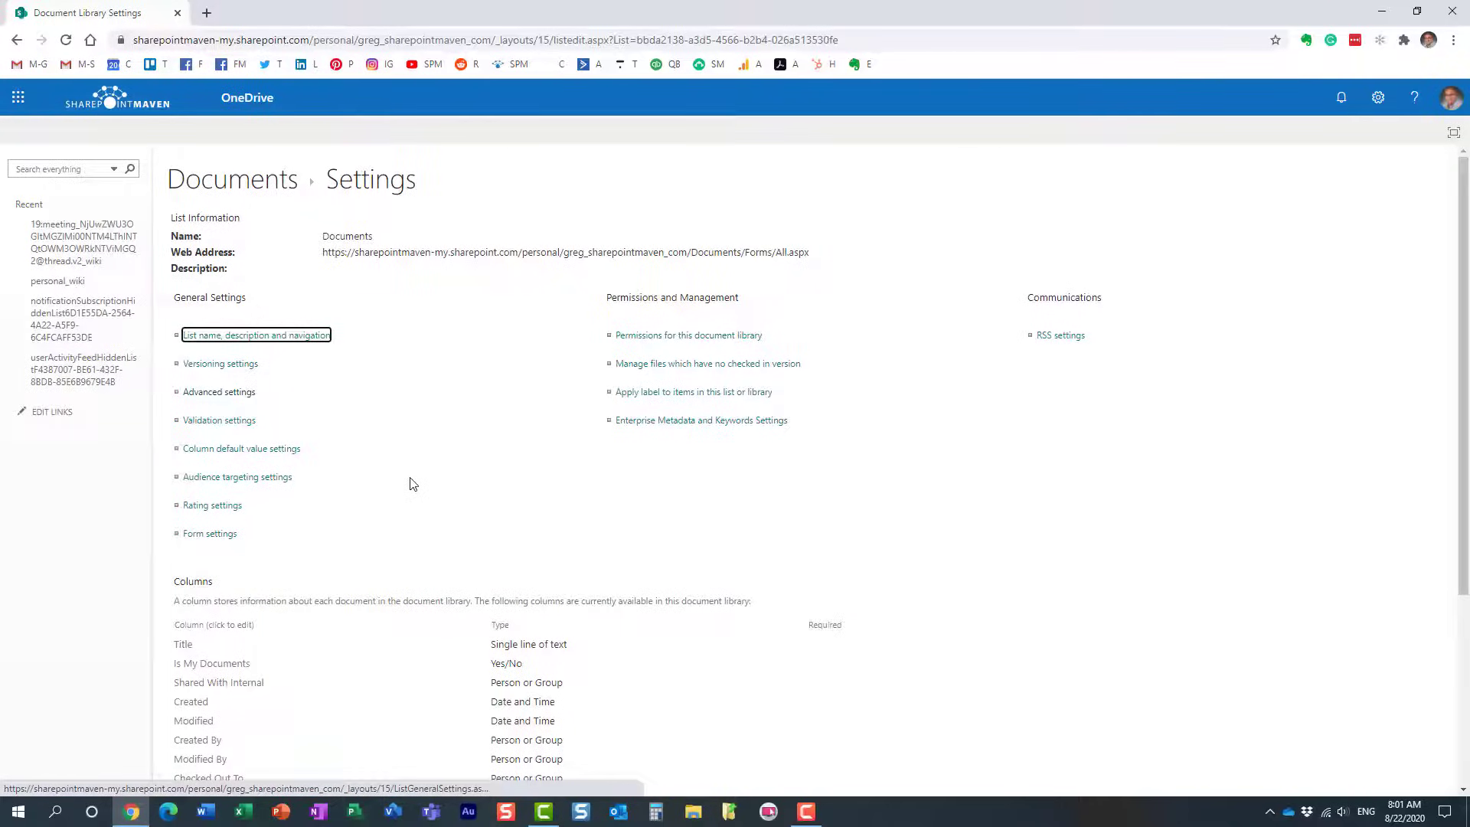
- In Advanced settings, select 'Open in the client application' and confirm with OK
{"action": "left_click", "coordinate": [228, 393]}
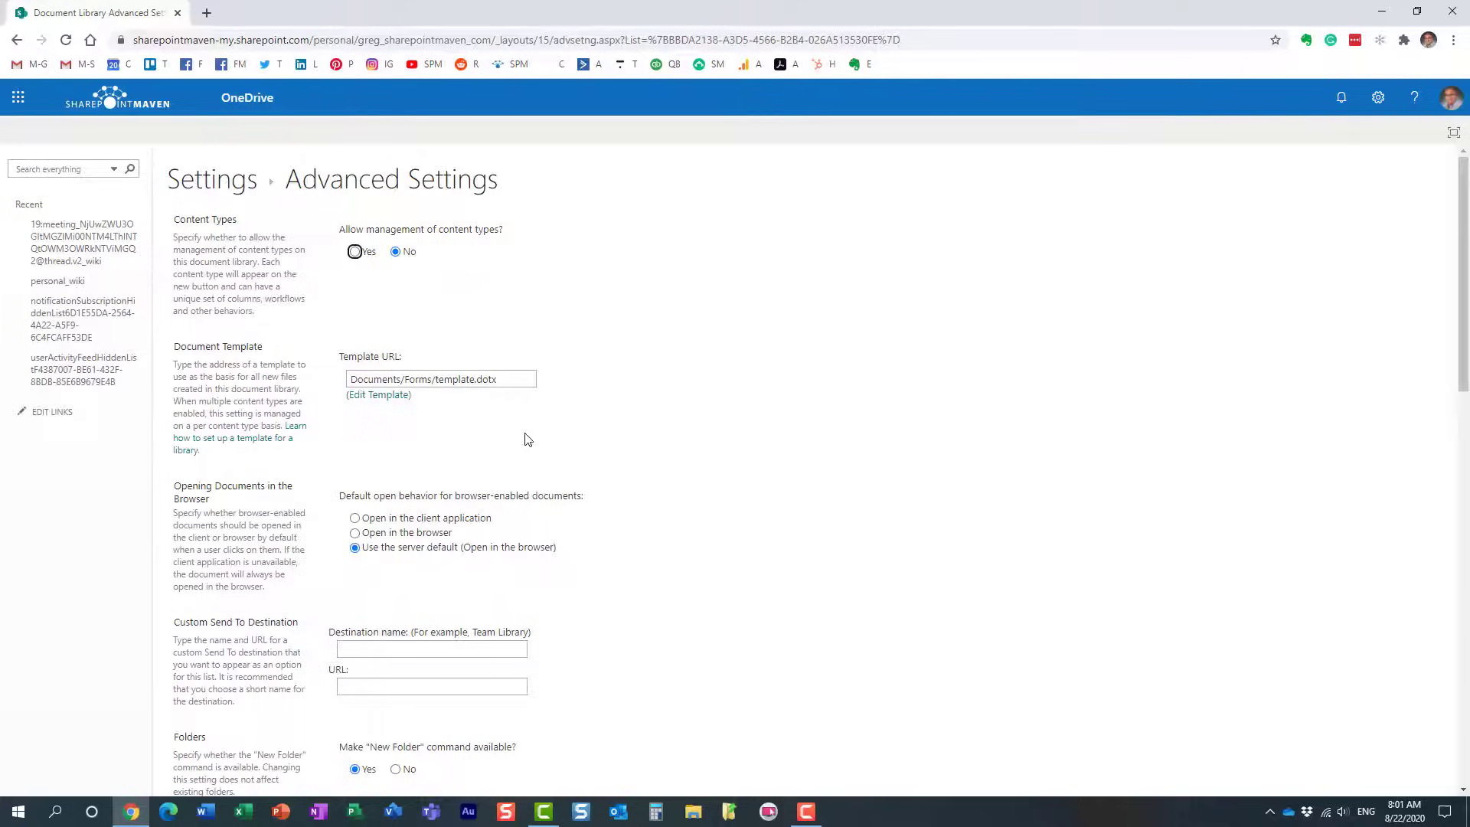
{"action": "left_click", "coordinate": [355, 518]}
{"action": "scroll", "coordinate": [658, 556], "scroll_direction": "down", "scroll_amount": 3}
{"action": "scroll", "coordinate": [663, 559], "scroll_direction": "down", "scroll_amount": 8}
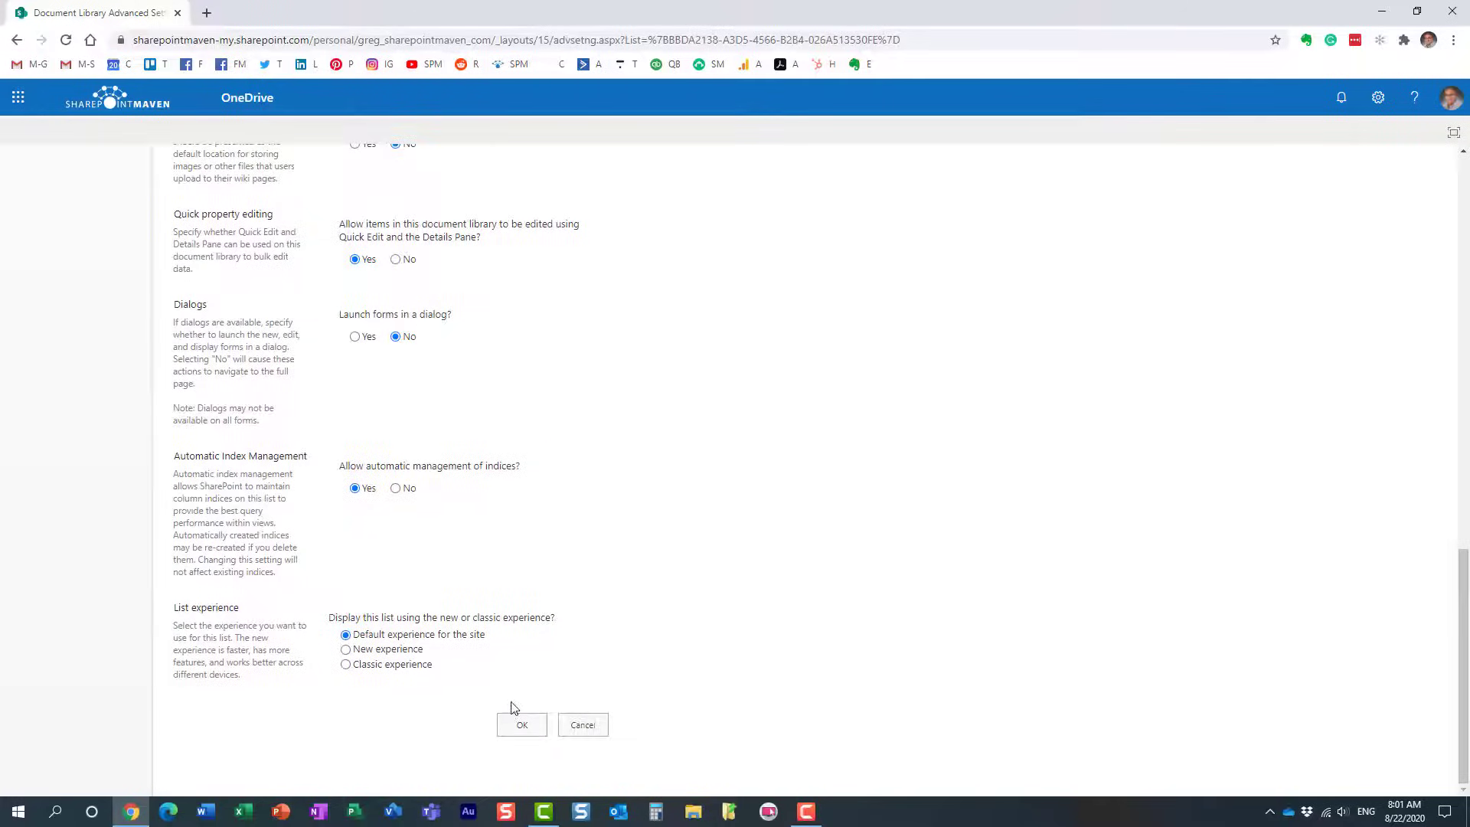
{"action": "left_click", "coordinate": [520, 727]}
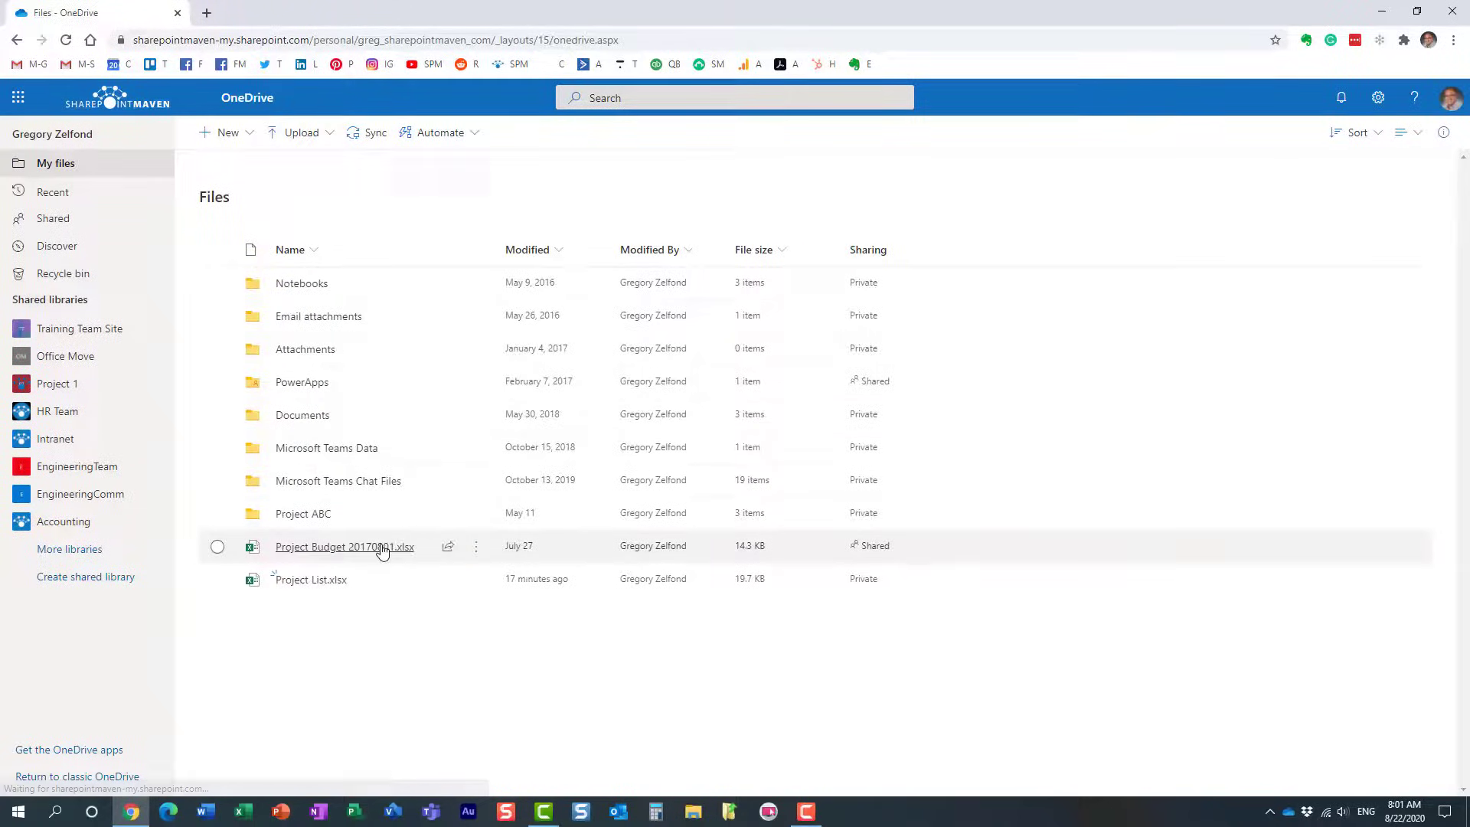
{"action": "left_click", "coordinate": [381, 548]}
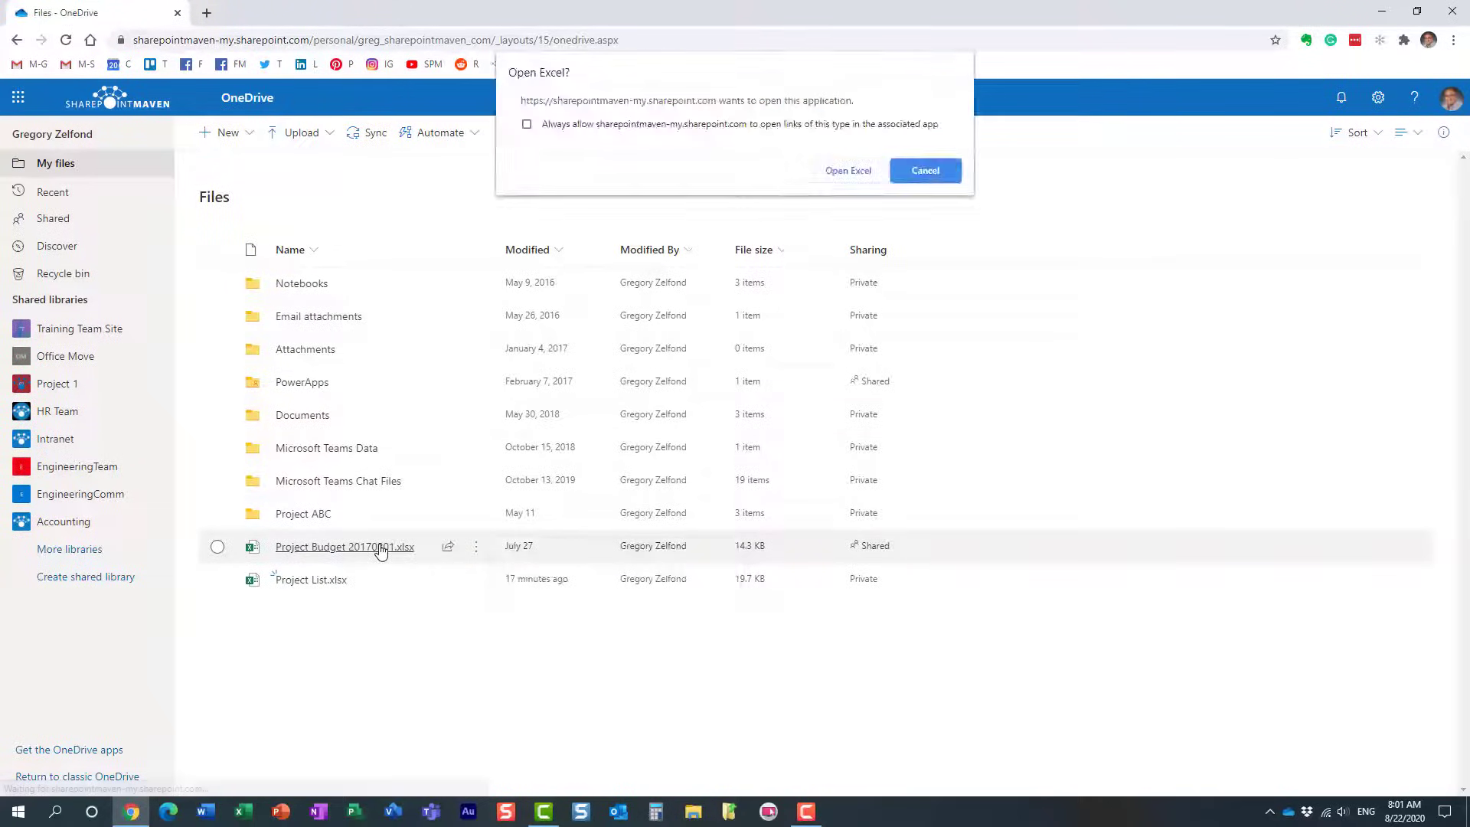
{"action": "left_click", "coordinate": [837, 176]}
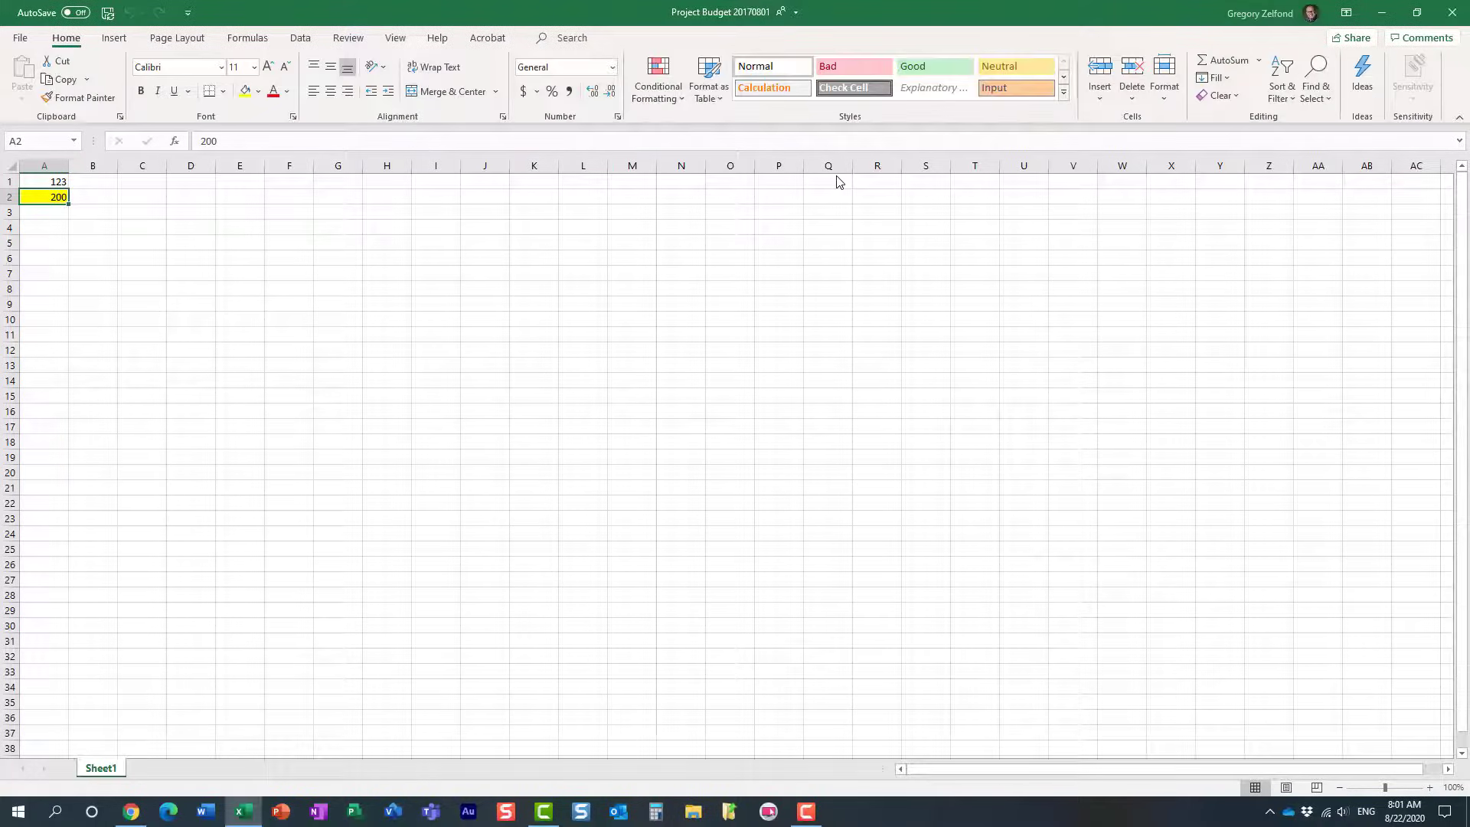
{"action": "left_click", "coordinate": [1443, 18]}
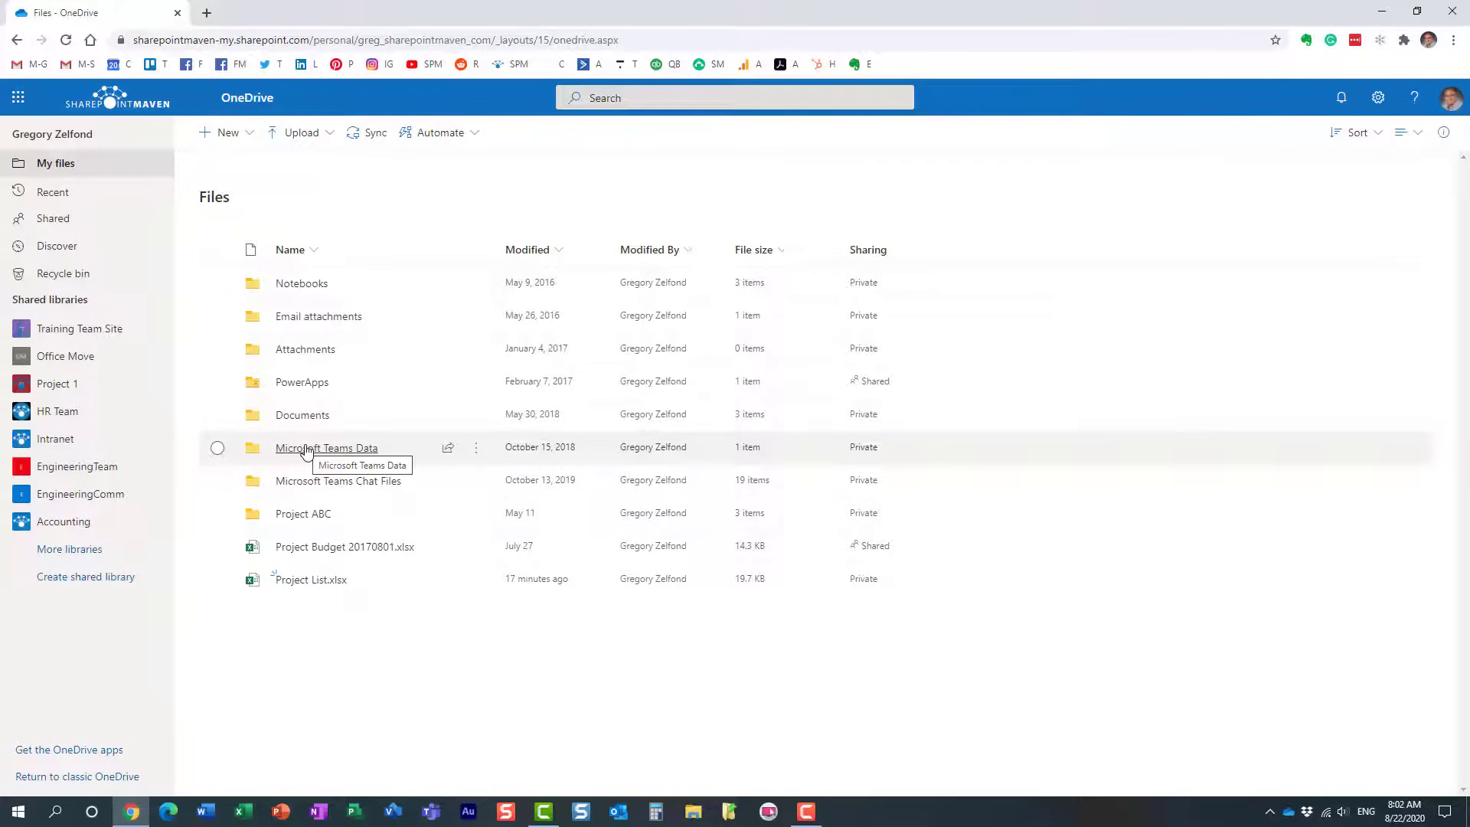
- Copy a shareable edit link for Project Budget 20170801.xlsx and dismiss the Link copied dialog
{"action": "right_click", "coordinate": [378, 551]}
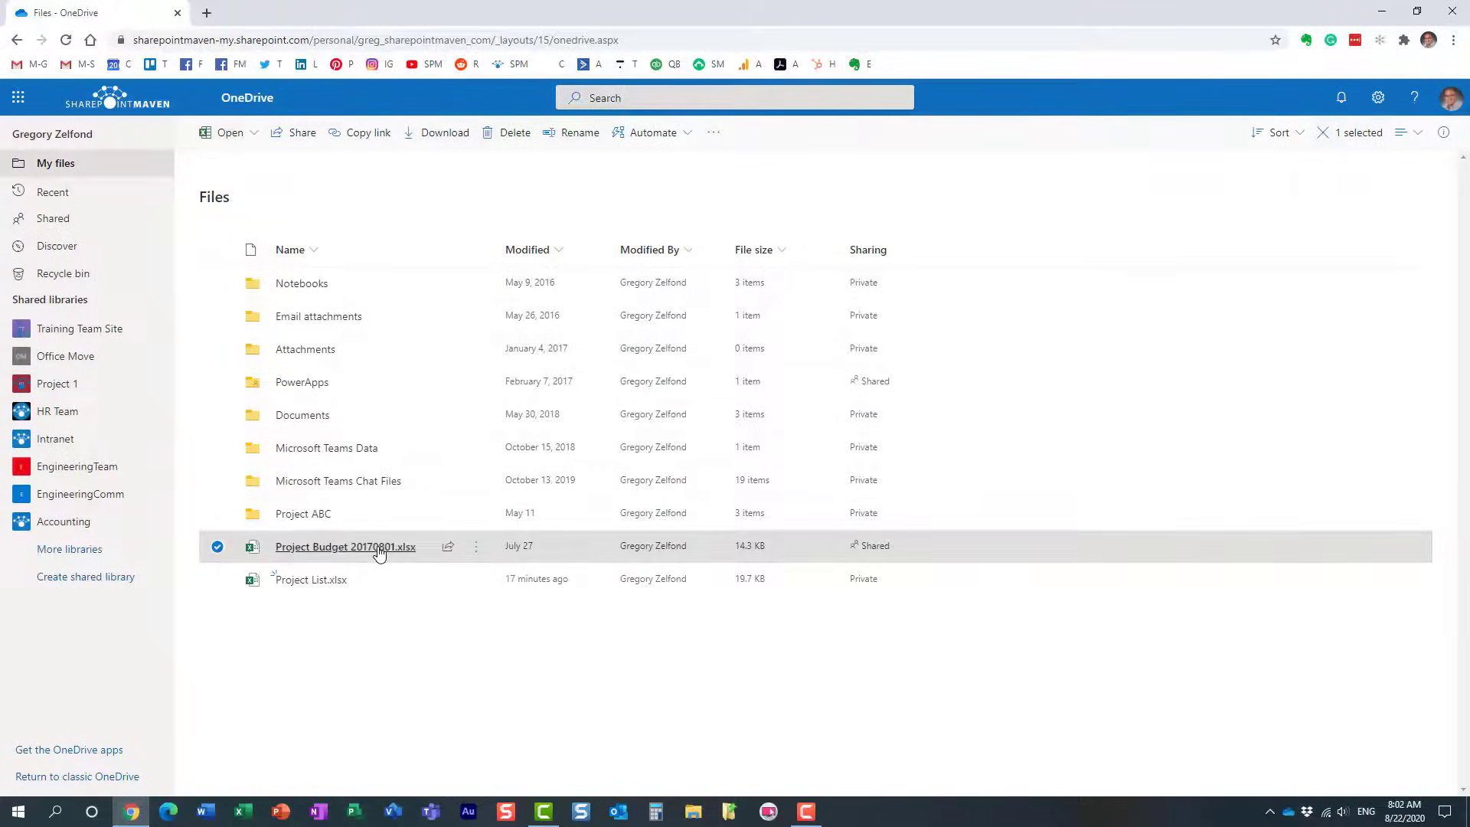
{"action": "left_click", "coordinate": [407, 502]}
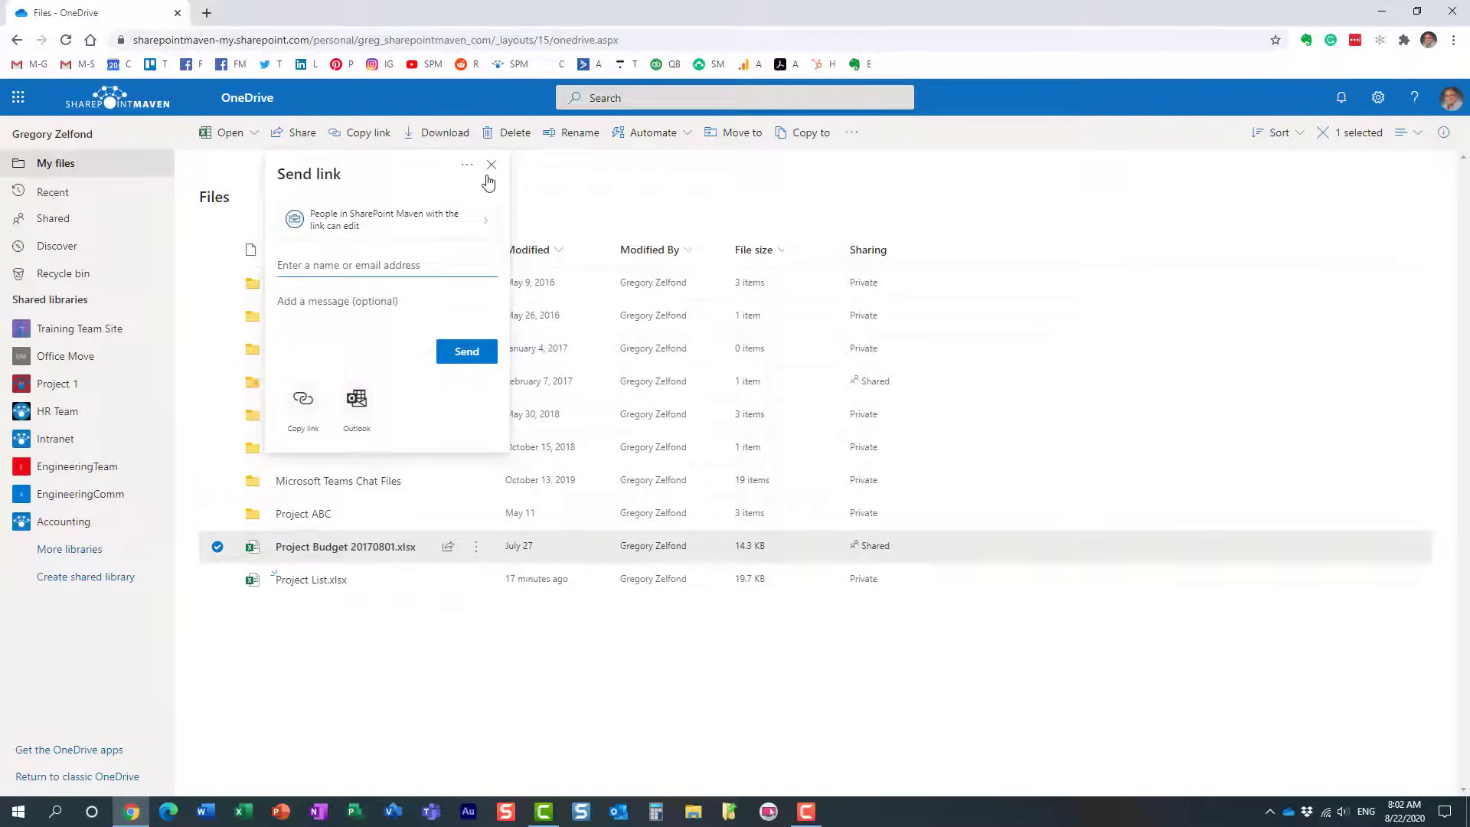
{"action": "left_click", "coordinate": [303, 402]}
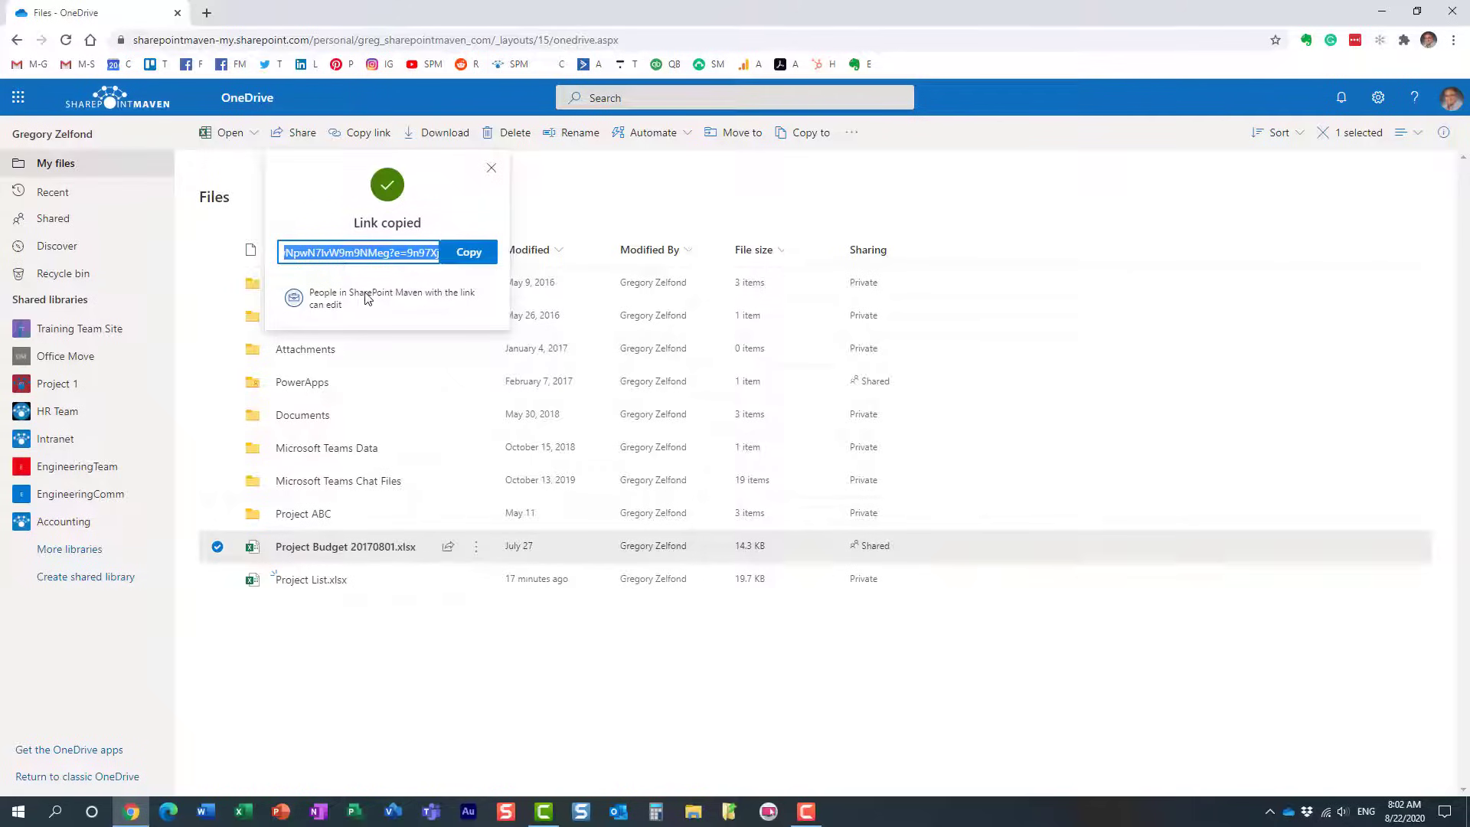
{"action": "left_click", "coordinate": [491, 168]}
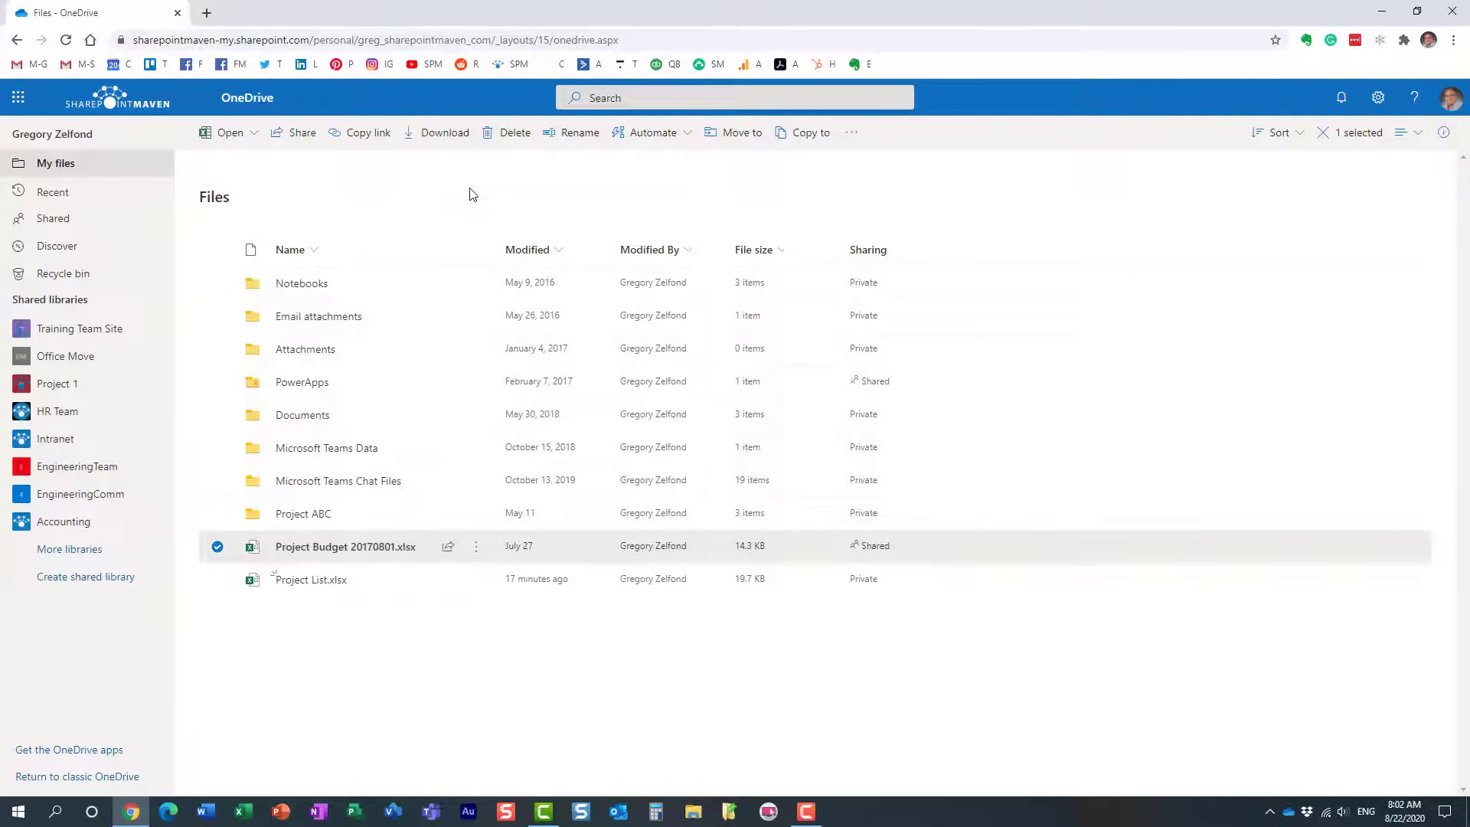